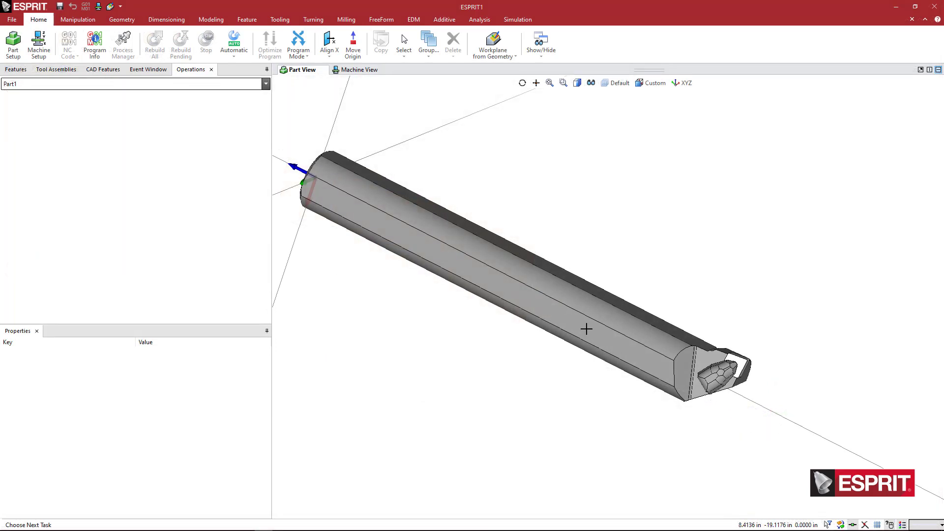
Step: Turn the view to a diagonal angle and select every object in the part
mouse_move(533, 299)
middle_mouse_down()
mouse_move(492, 353)
mouse_move(443, 352)
mouse_move(511, 365)
middle_mouse_up()
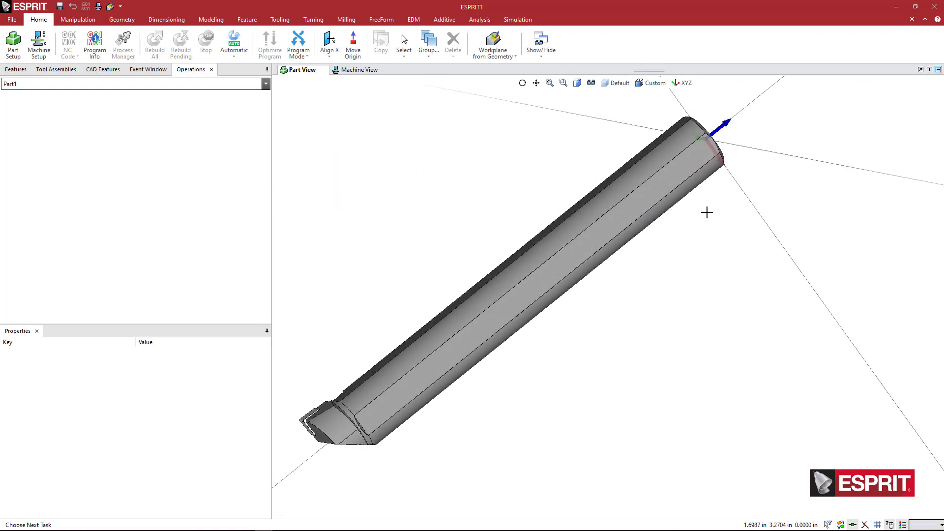
mouse_move(706, 217)
middle_mouse_down()
mouse_move(706, 243)
mouse_move(664, 251)
mouse_move(664, 243)
mouse_move(683, 249)
mouse_move(683, 224)
mouse_move(718, 211)
mouse_move(710, 236)
mouse_move(753, 221)
middle_mouse_up()
middle_click_drag(637, 245, 549, 258)
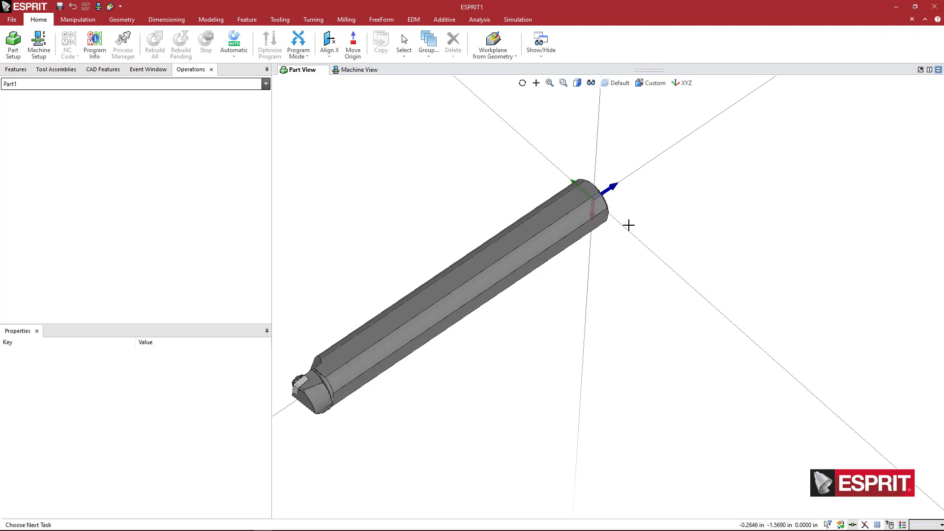
middle_click_drag(629, 225, 677, 202)
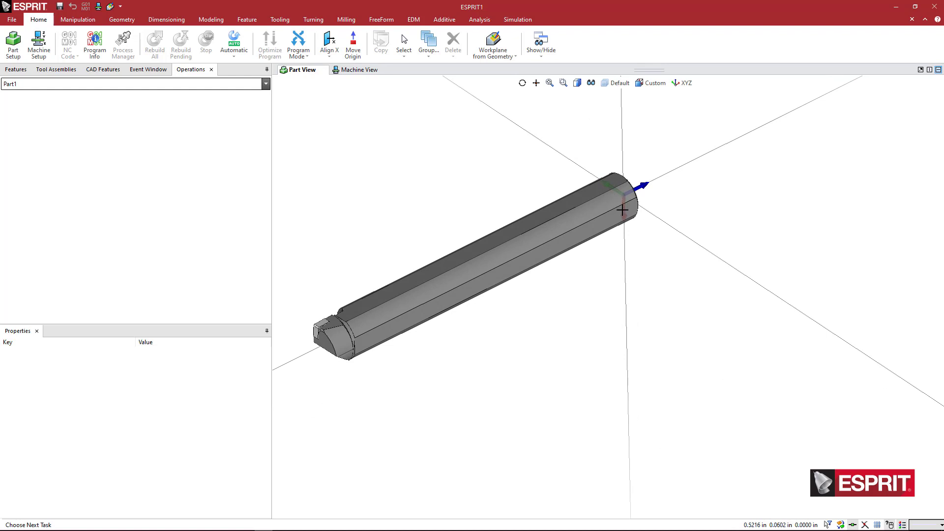
middle_click_drag(645, 254, 682, 250)
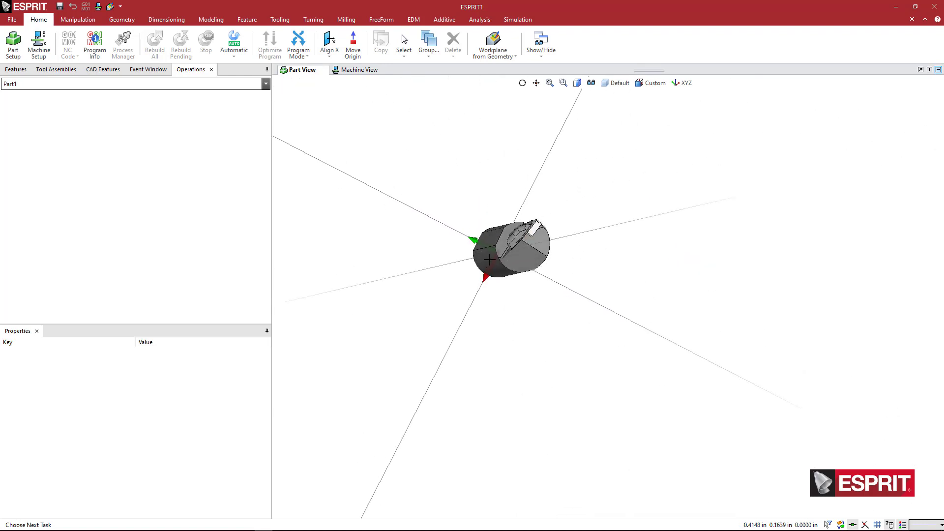
middle_click_drag(531, 285, 552, 299)
right_click(573, 195)
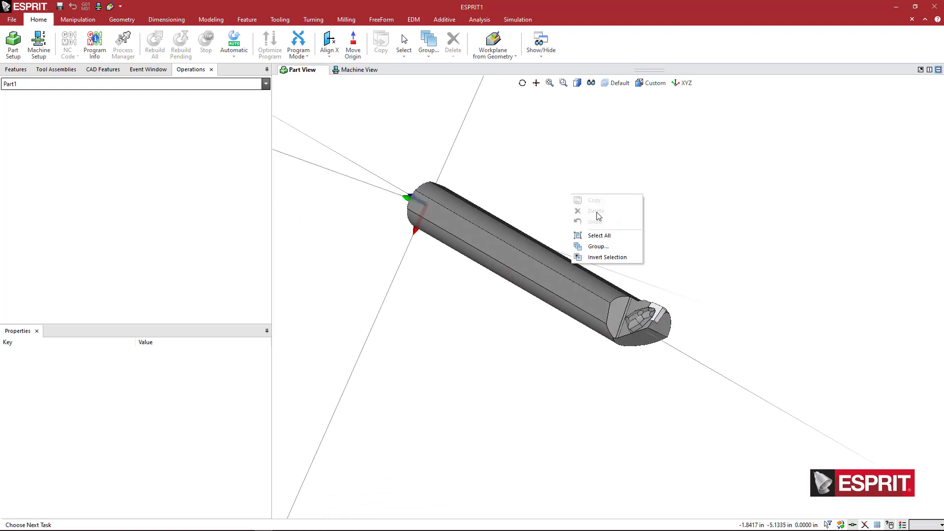
left_click(608, 236)
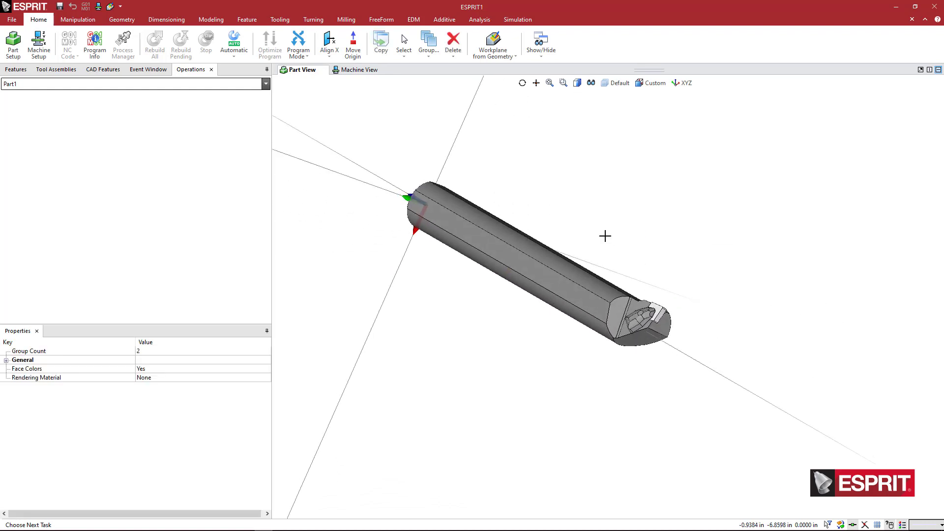
Step: Rotate the selection 180° as a move, without Use Origin, about a centre picked on the bar
right_click(597, 211)
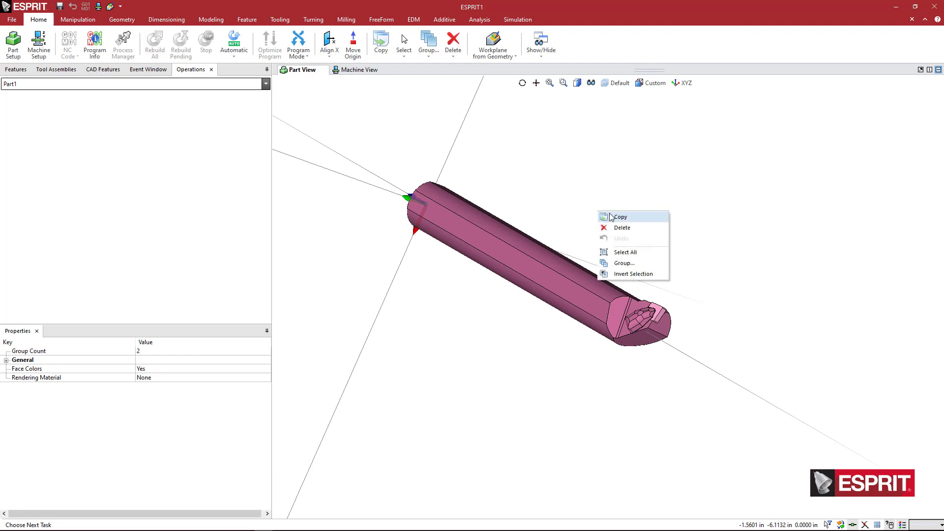
left_click(619, 218)
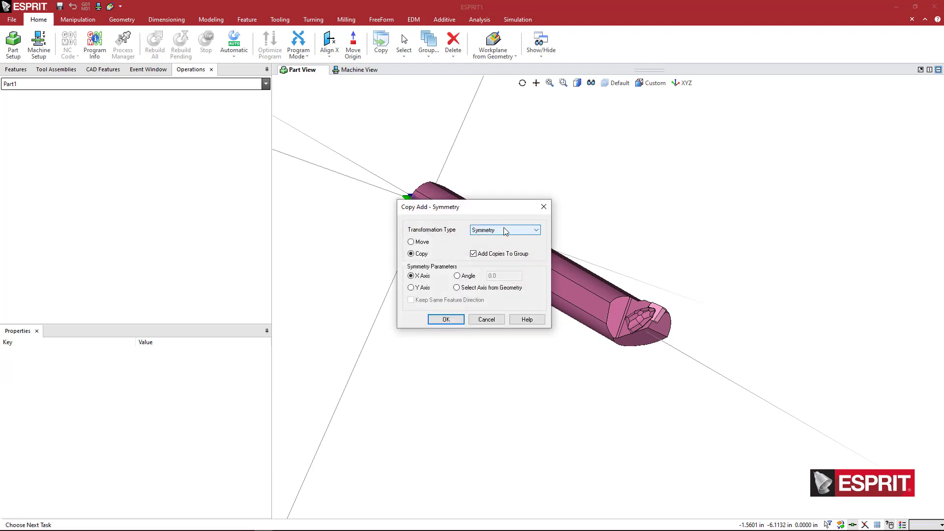
left_click(504, 230)
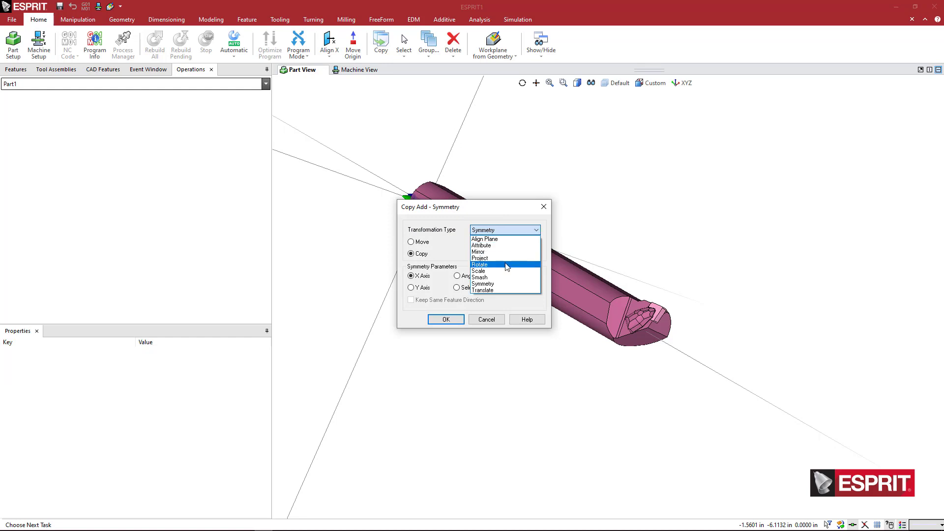
left_click(508, 265)
left_click(411, 242)
double_click(494, 288)
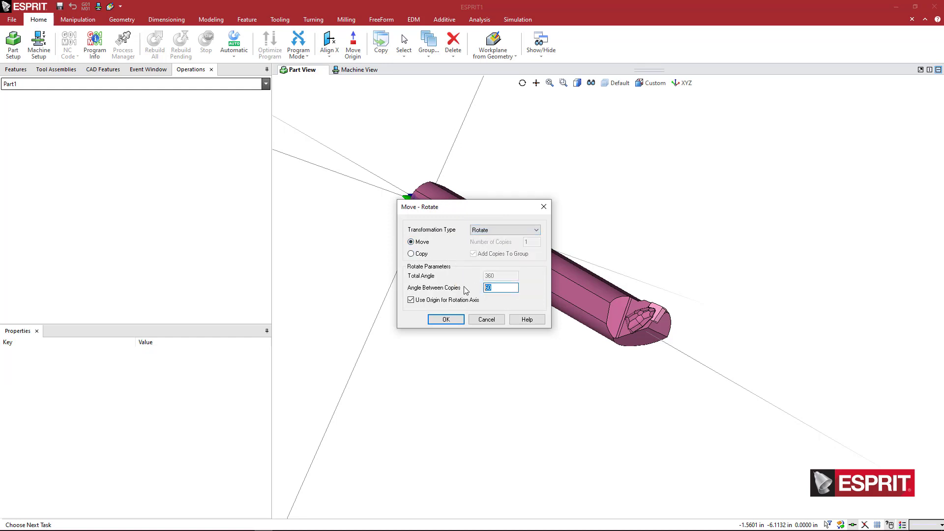
left_click(434, 301)
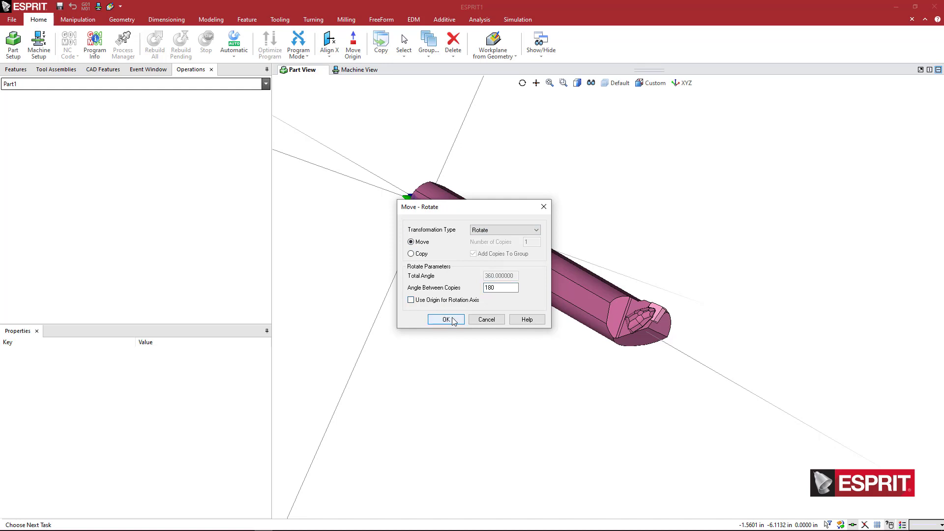
left_click(457, 319)
left_click(742, 352)
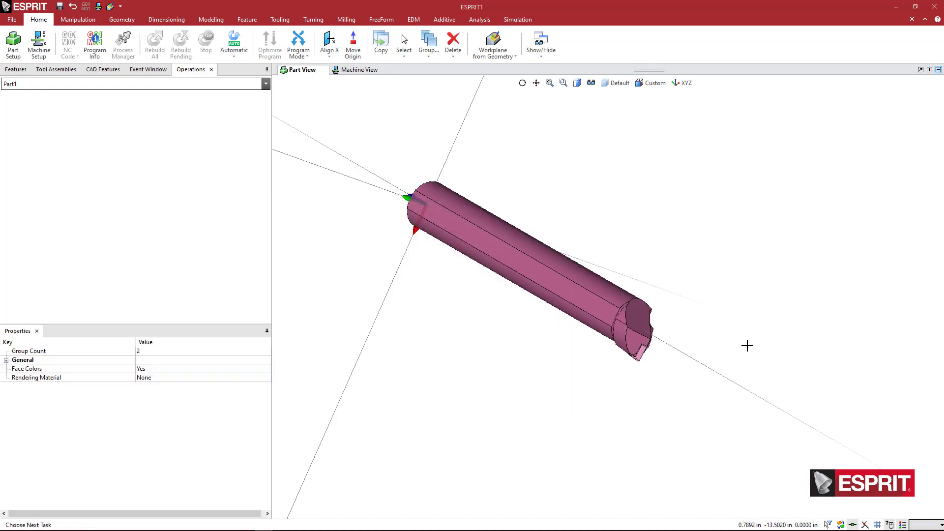
middle_click_drag(707, 295, 654, 235)
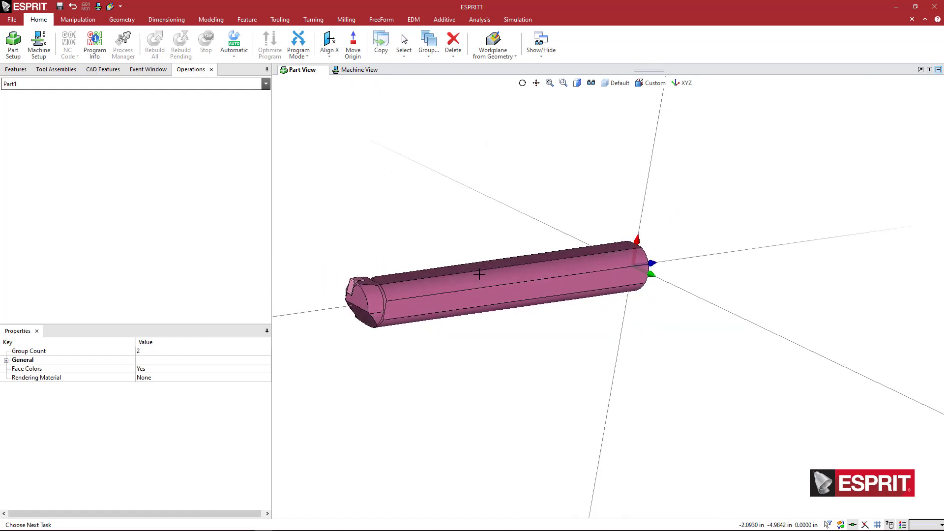
middle_click_drag(467, 338, 499, 333)
scroll(531, 260, "up", 5)
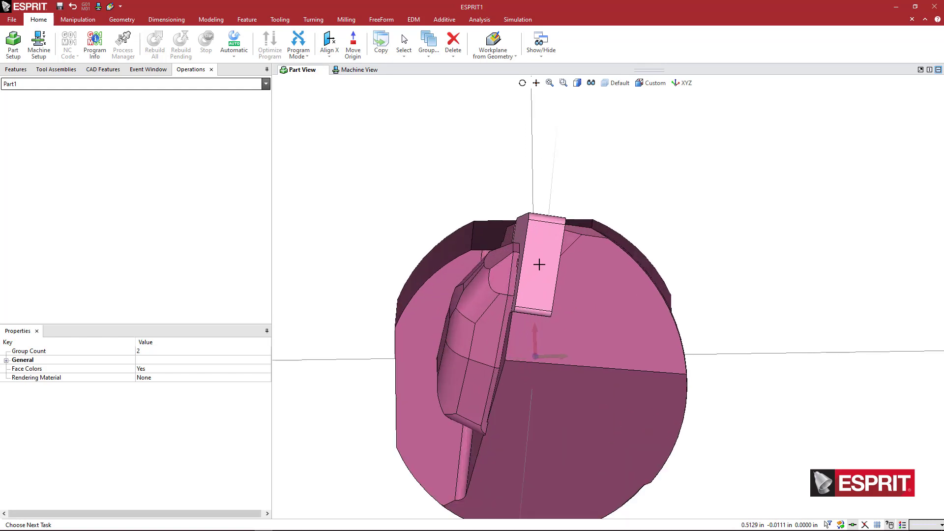
middle_click_drag(539, 263, 548, 266)
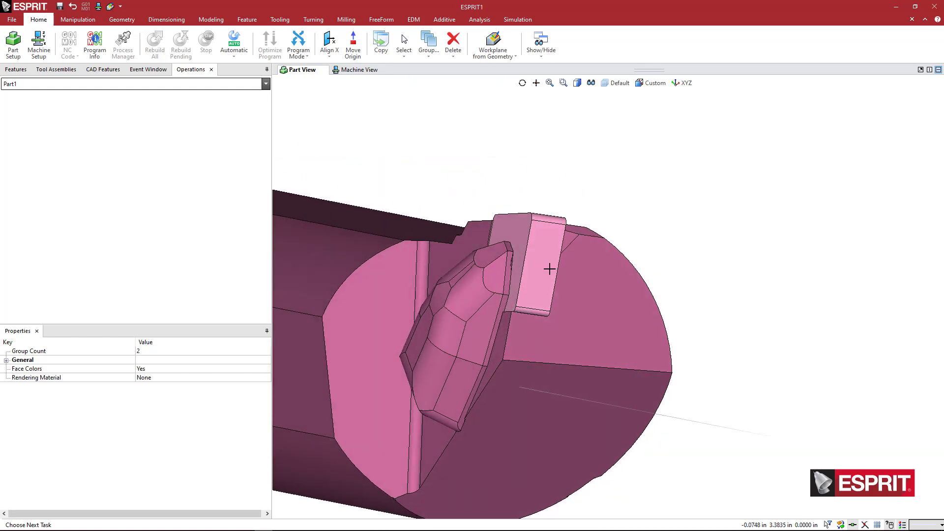
scroll(551, 269, "down", 2)
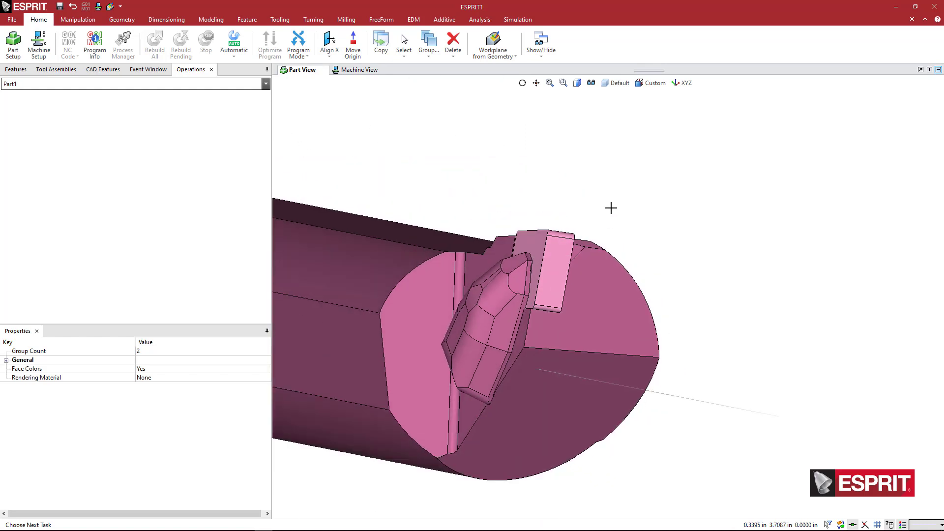
left_click(612, 206)
middle_click_drag(632, 242, 632, 245)
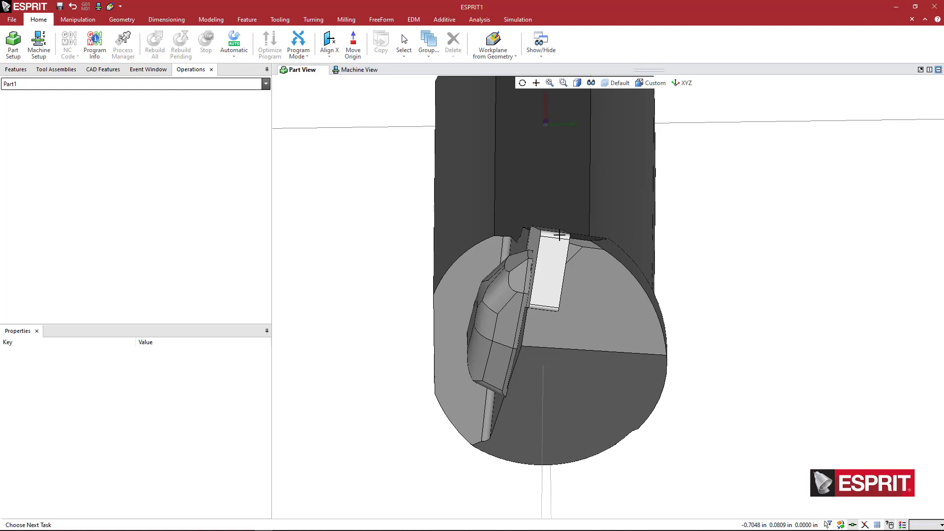
scroll(548, 246, "up", 2)
scroll(561, 258, "down", 2)
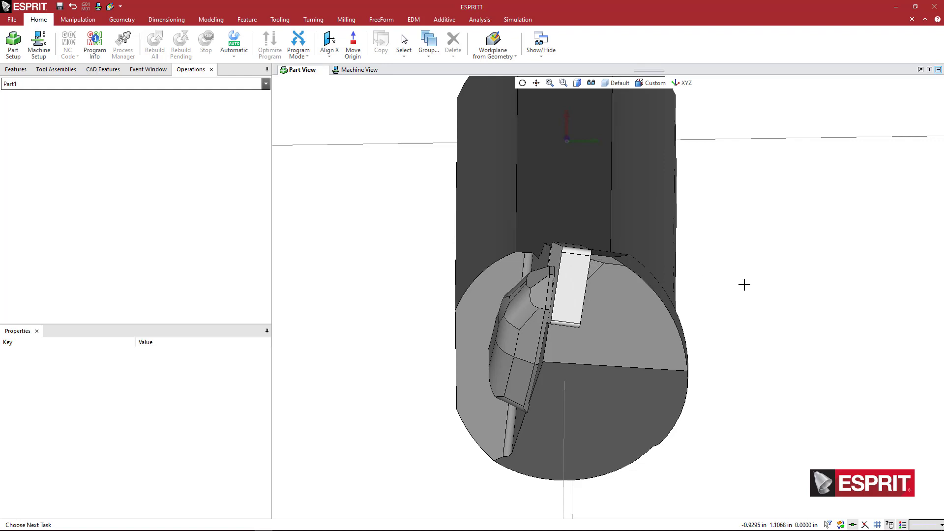
middle_click_drag(744, 282, 754, 284)
middle_click_drag(699, 293, 640, 313)
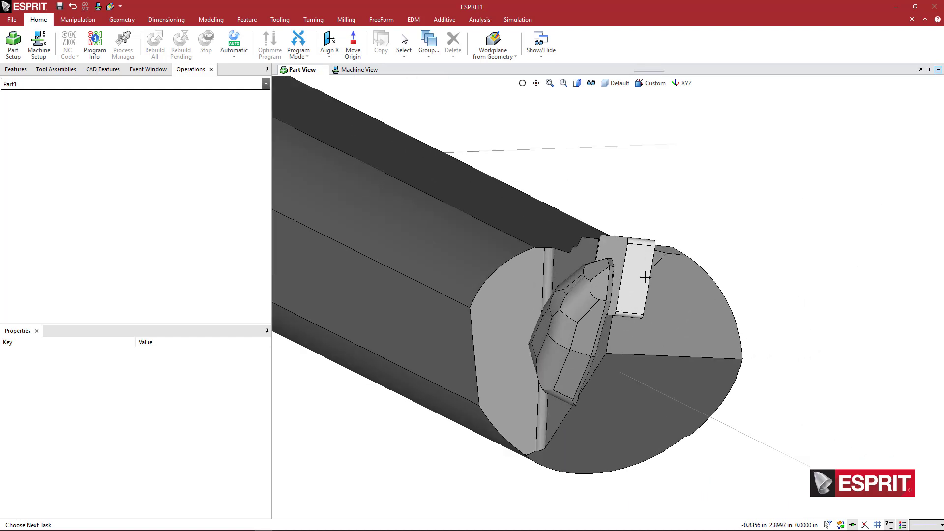
scroll(645, 278, "down", 1)
middle_click_drag(644, 286, 644, 291)
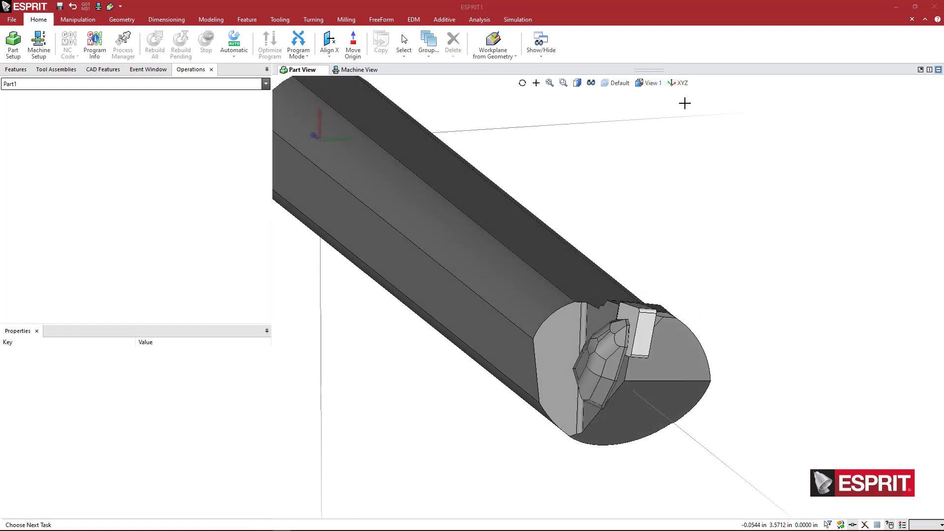
middle_click_drag(643, 331, 750, 346)
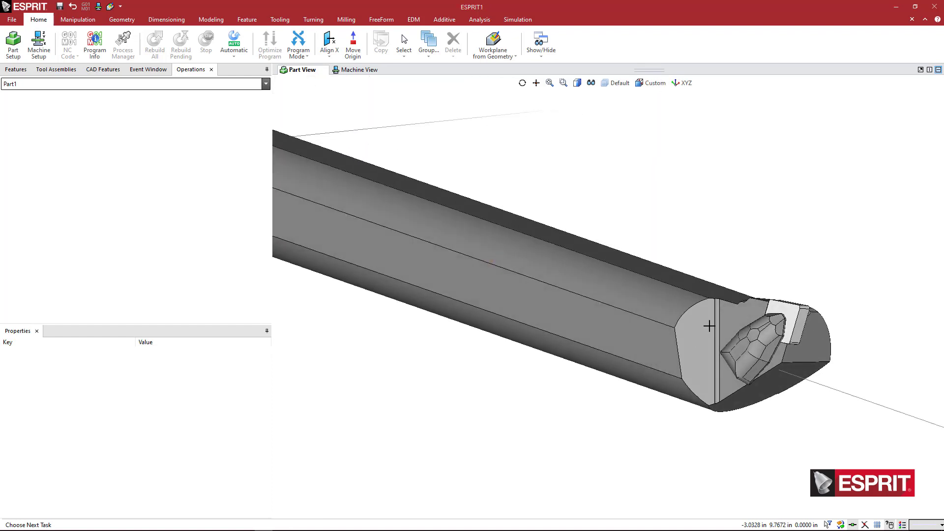
Step: Zoom to the bar's tip and select only the small white rectangular block there
left_click(729, 337)
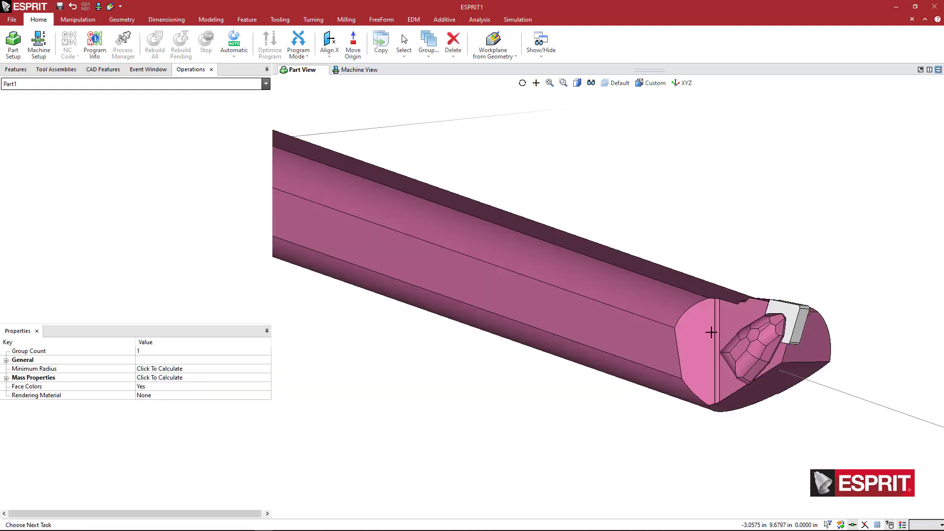
middle_click_drag(743, 339, 624, 309)
scroll(660, 321, "up", 4)
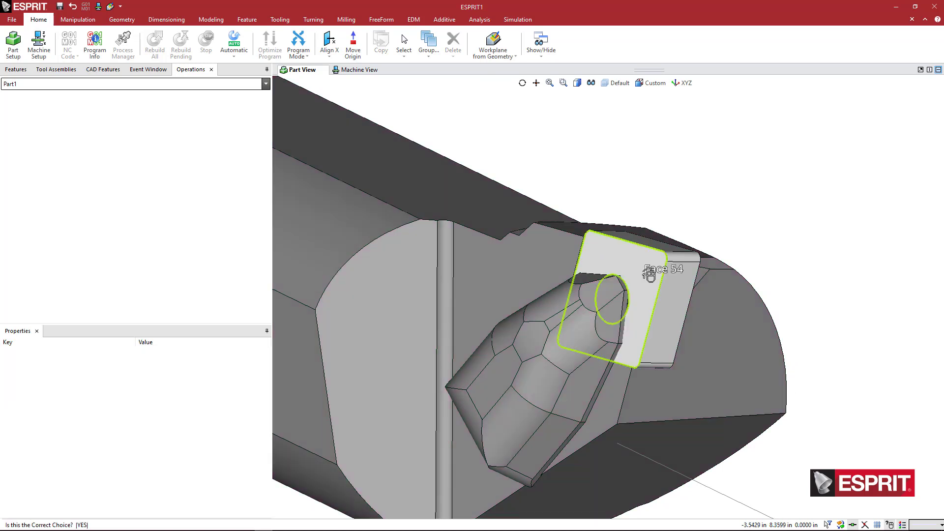
left_click(658, 277)
mouse_move(655, 284)
middle_mouse_down()
mouse_move(646, 292)
mouse_move(655, 290)
middle_mouse_up()
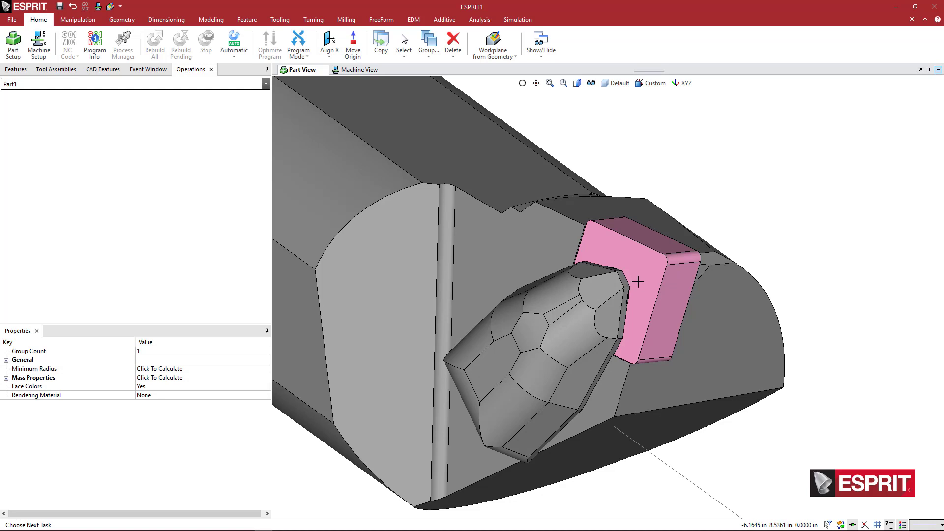
scroll(634, 284, "down", 5)
scroll(631, 284, "down", 1)
scroll(626, 315, "up", 6)
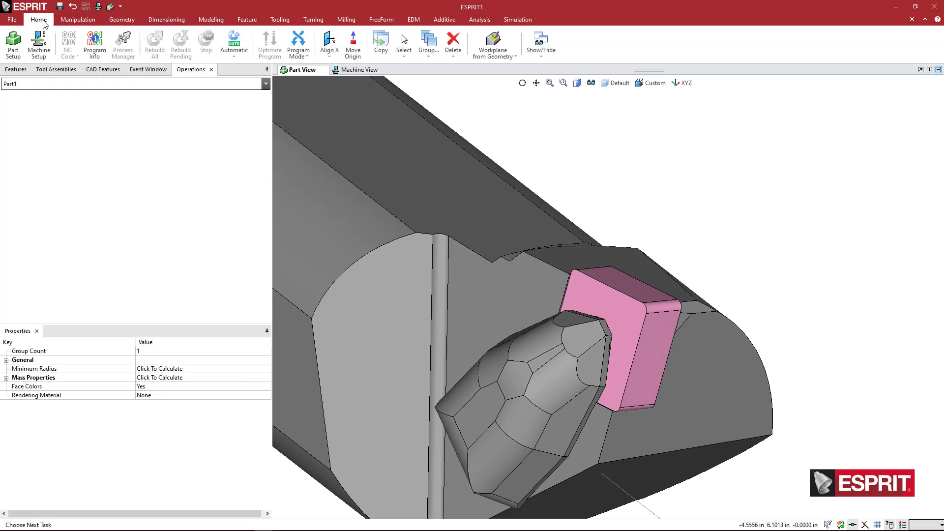
Step: Show the Solids details panel and enlarge it
left_click(78, 20)
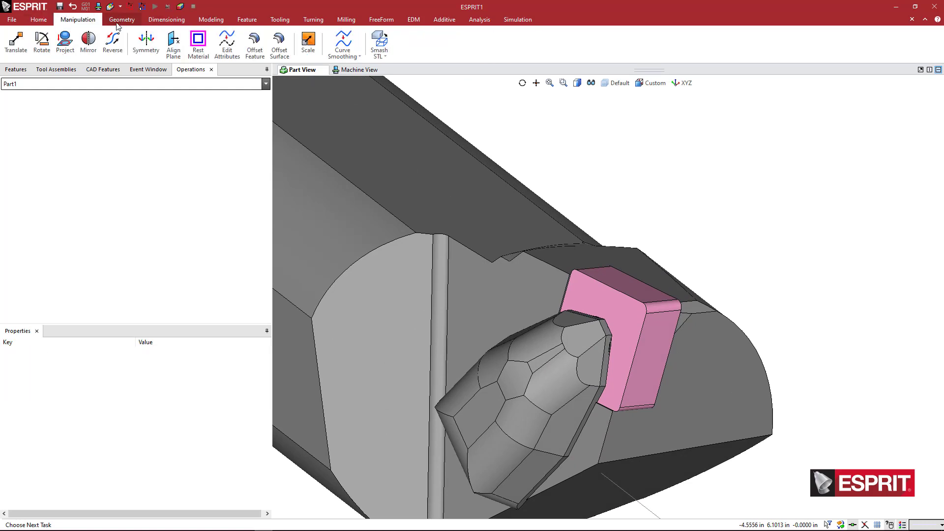
left_click(39, 22)
left_click(541, 57)
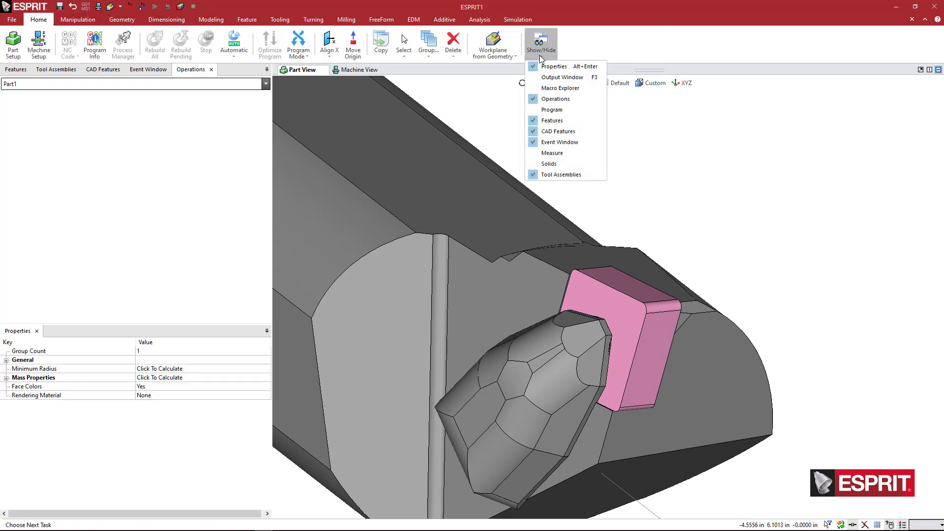
left_click(550, 164)
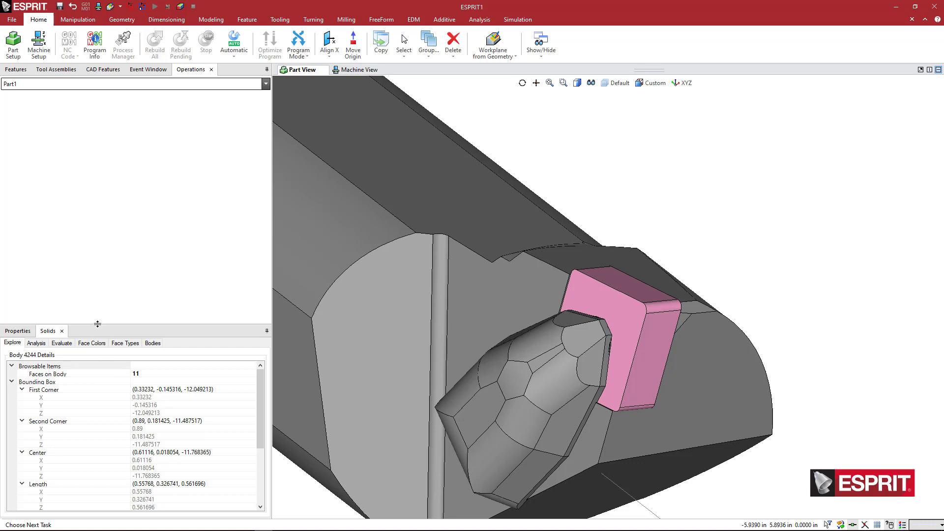
left_click_drag(97, 324, 98, 260)
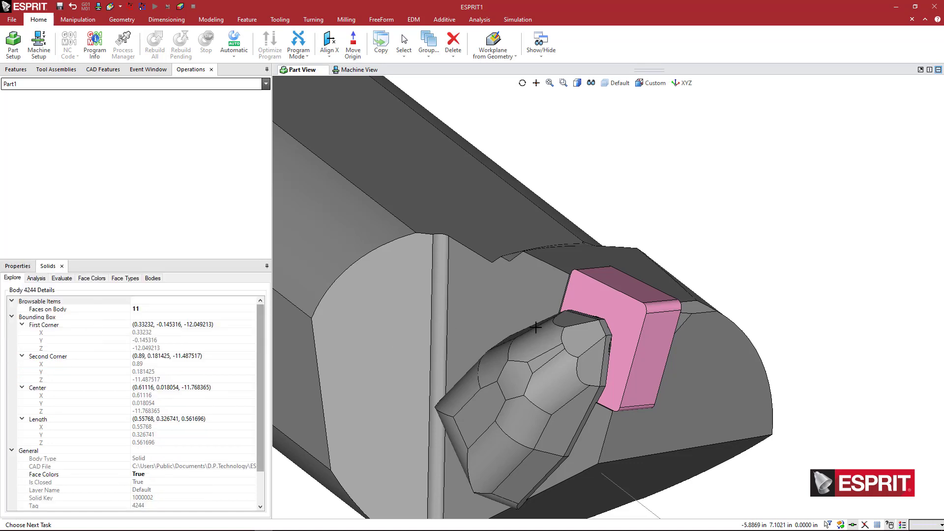
Step: Clear the block selection and zoom in on the insert's cylindrical corner
left_click(751, 281)
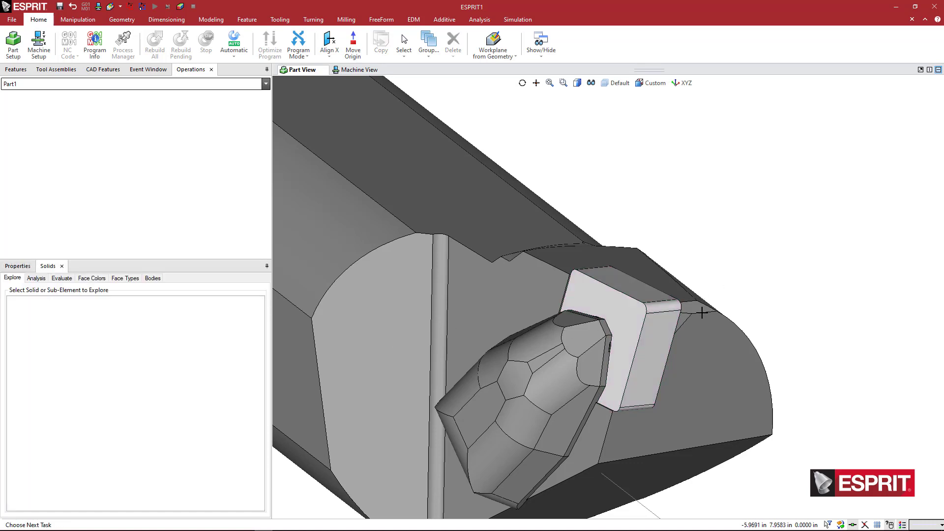
scroll(659, 315, "up", 4)
scroll(652, 312, "down", 2)
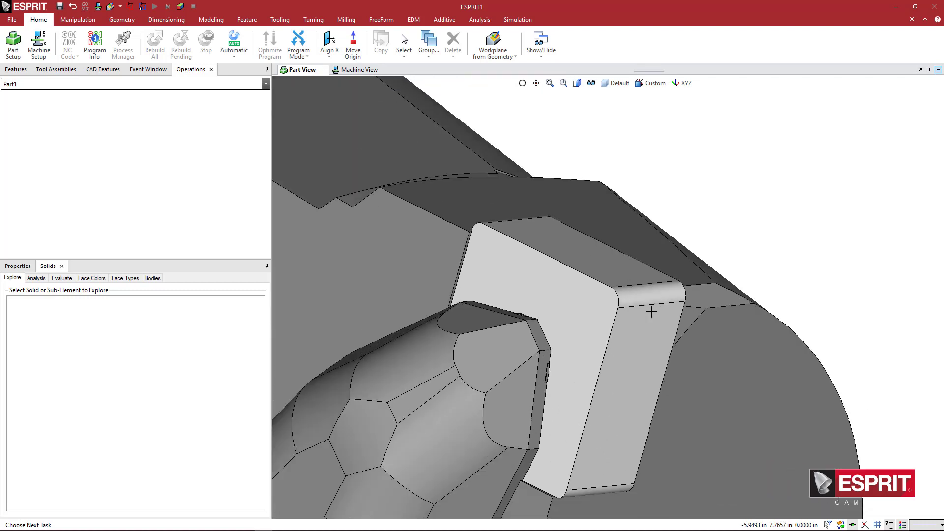
scroll(643, 307, "down", 3)
mouse_move(644, 309)
middle_mouse_down()
mouse_move(647, 320)
mouse_move(603, 304)
mouse_move(638, 321)
mouse_move(646, 309)
middle_mouse_up()
scroll(603, 312, "down", 6)
scroll(642, 305, "down", 2)
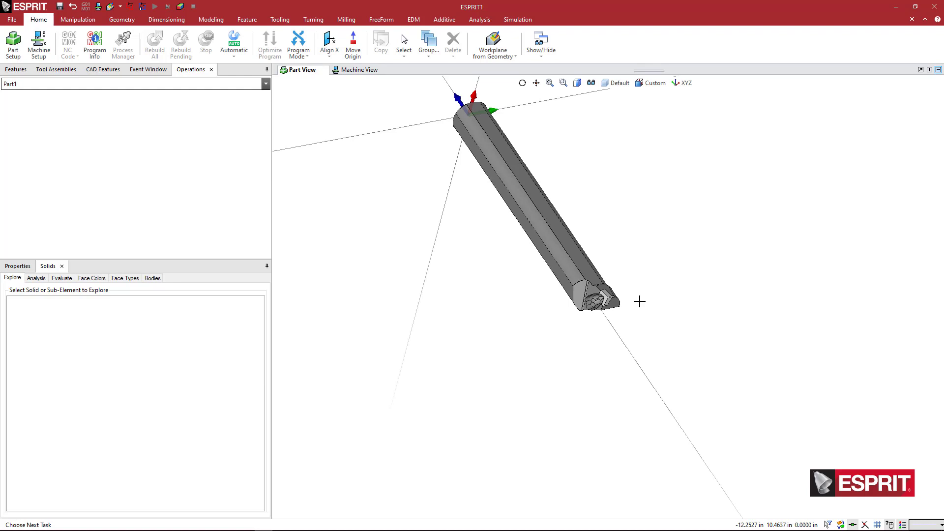
middle_click_drag(638, 300, 618, 291)
scroll(615, 292, "up", 5)
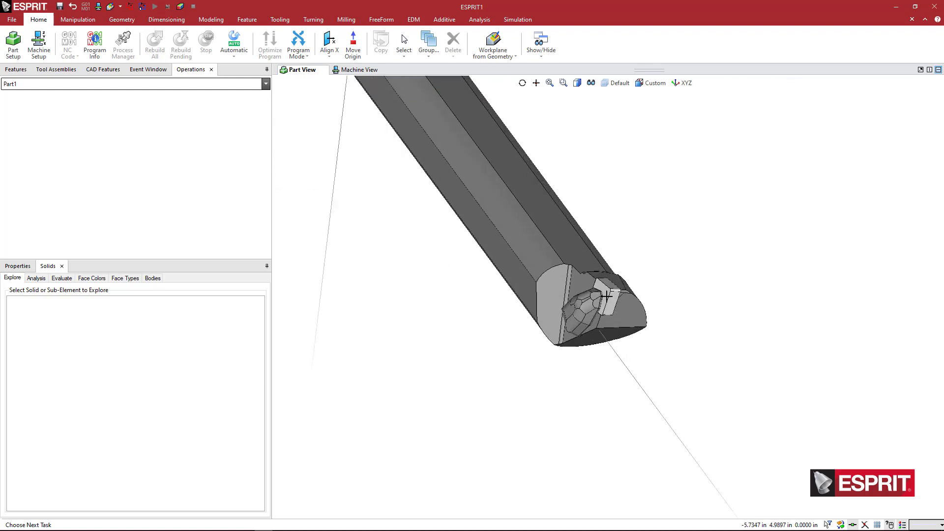
scroll(611, 291, "up", 2)
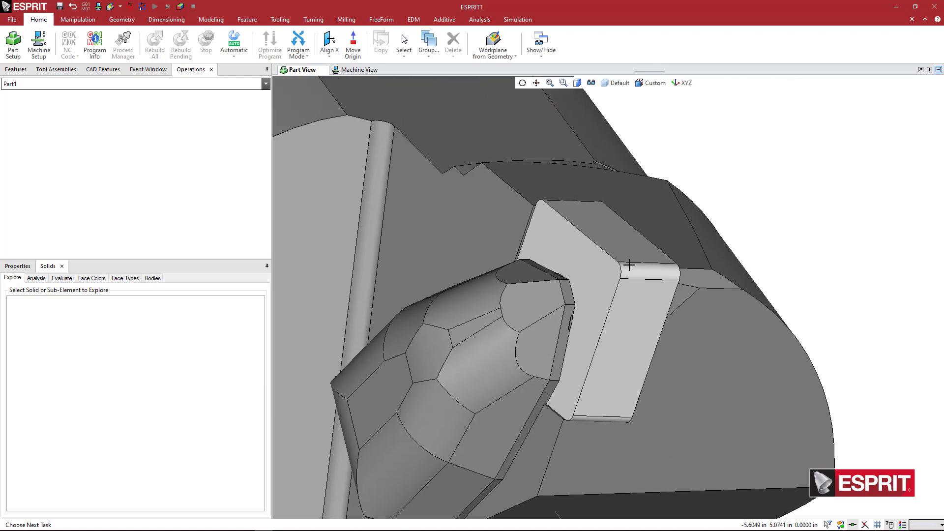
scroll(629, 265, "up", 2)
Step: Create a bounding box for Face 4419 from its First Corner Z row in Solids Explore
left_click(662, 273)
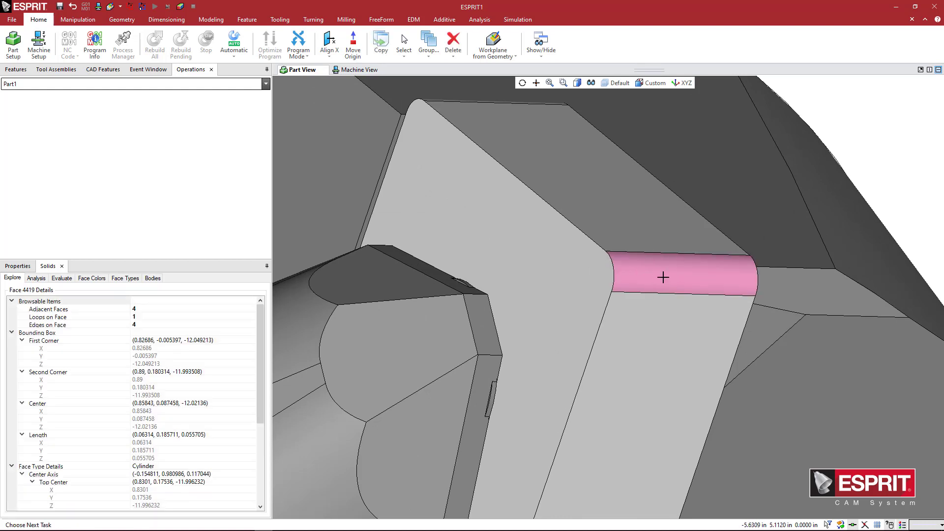
right_click(222, 364)
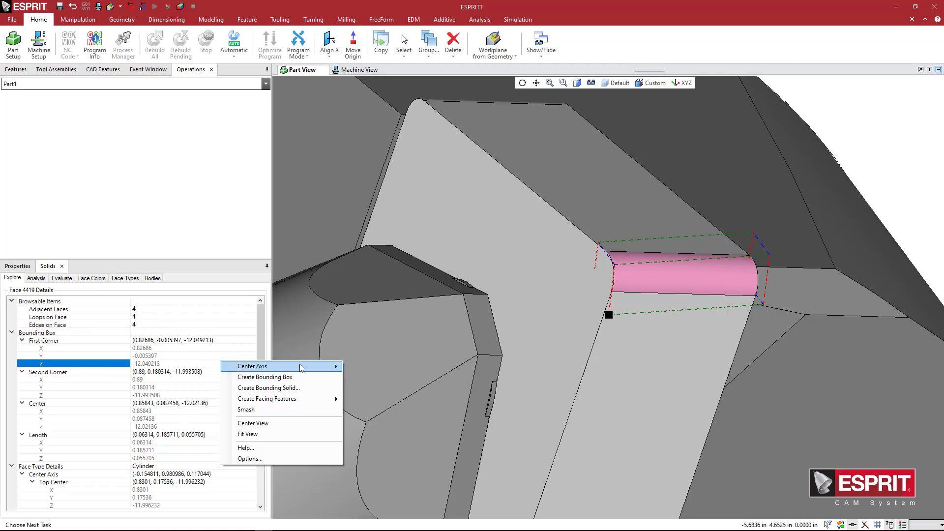
mouse_move(303, 367)
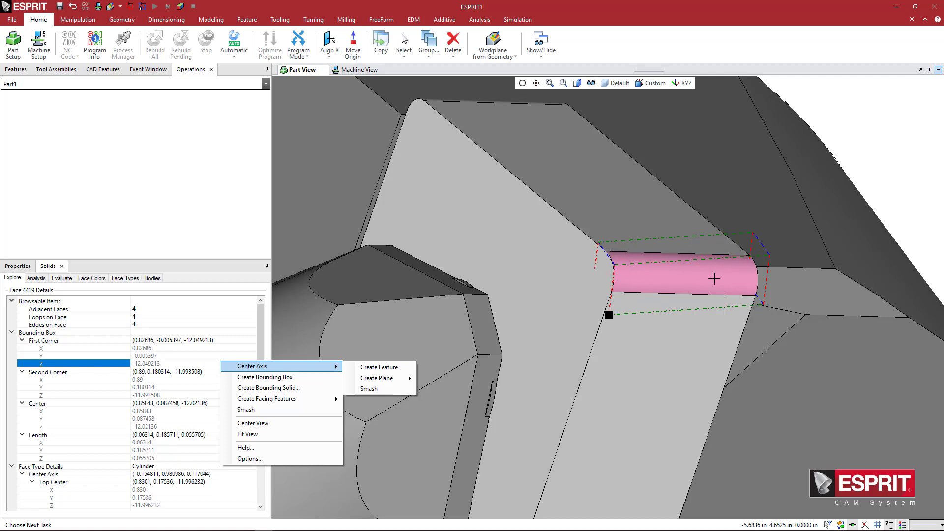
left_click(291, 377)
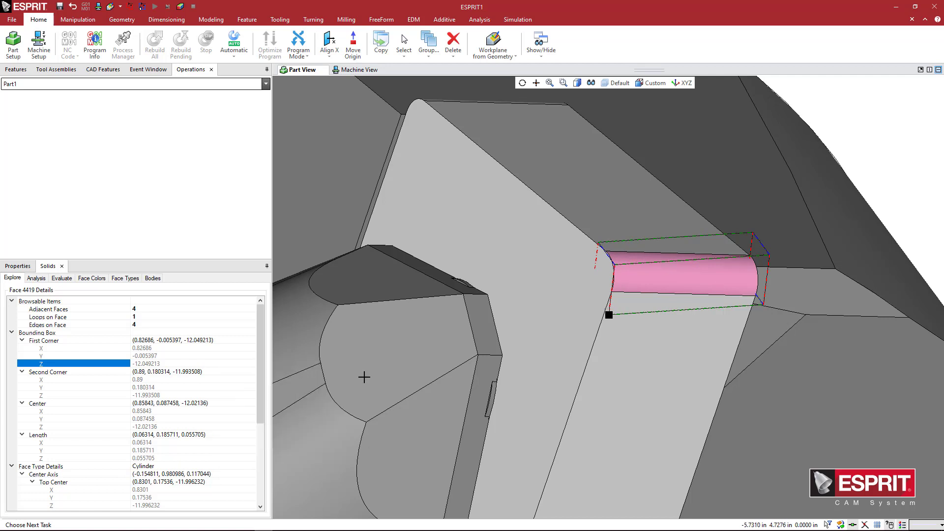
Step: Orbit and zoom around the pink corner face to inspect its wireframe bounding box
middle_click_drag(636, 362, 631, 352)
scroll(627, 350, "down", 5)
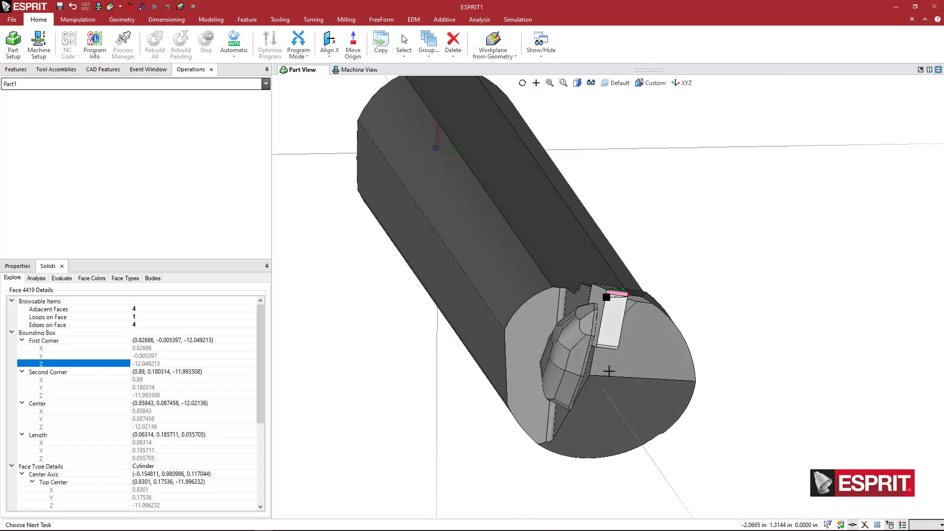
scroll(574, 332, "up", 5)
scroll(572, 333, "up", 4)
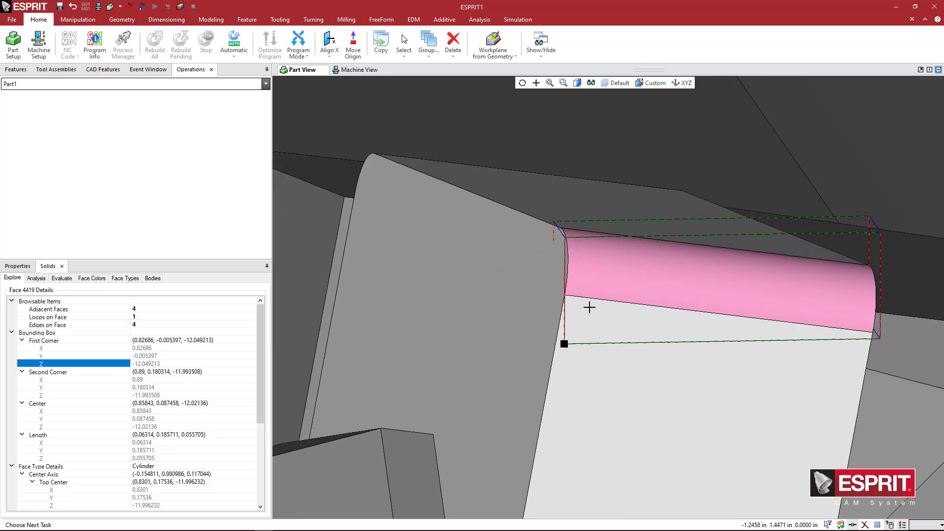
scroll(632, 244, "down", 4)
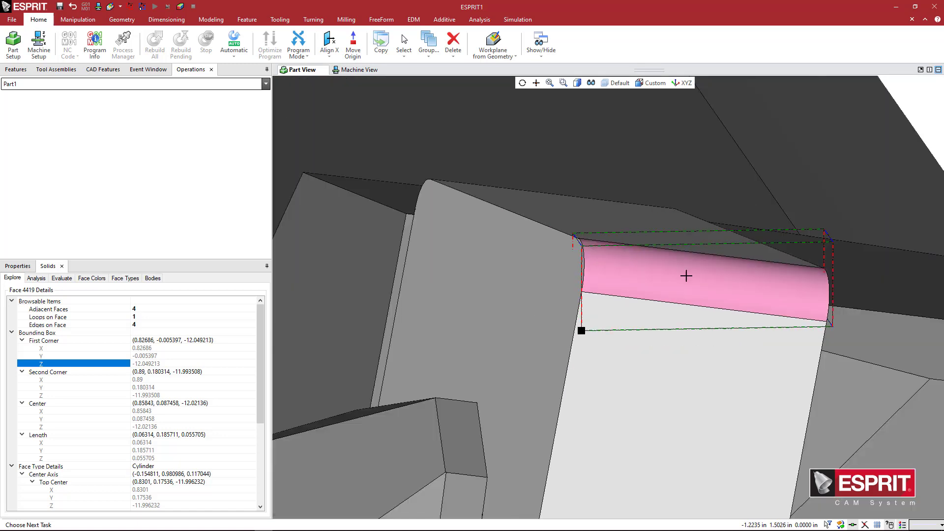
scroll(682, 291, "down", 2)
middle_click_drag(673, 326, 673, 341)
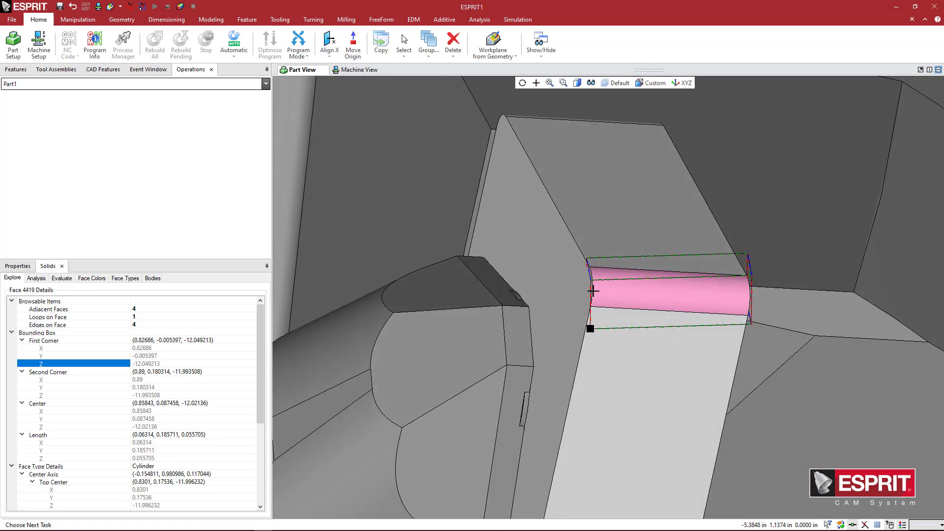
middle_click_drag(631, 312, 688, 308)
scroll(623, 303, "up", 5)
middle_click_drag(622, 298, 628, 300)
scroll(677, 296, "down", 3)
scroll(677, 295, "down", 3)
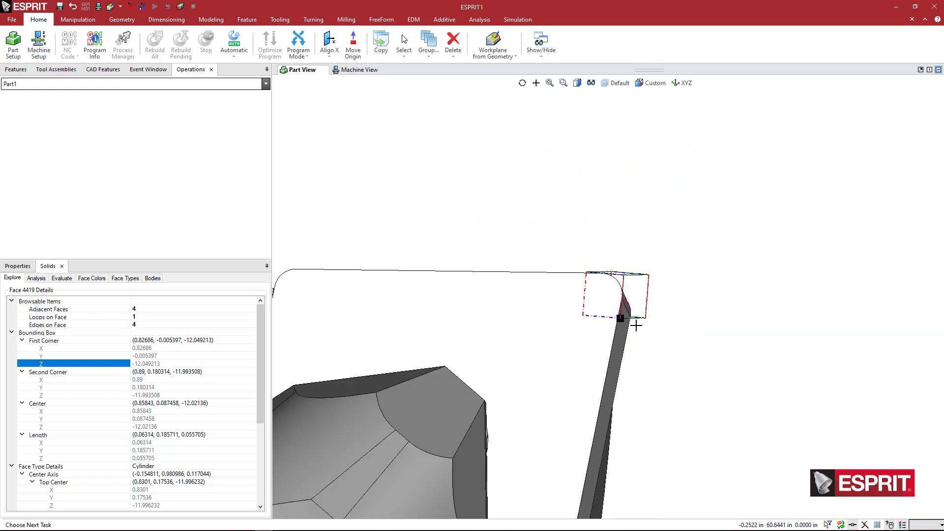
middle_click_drag(642, 333, 650, 337)
Step: Recentre the whole boring bar and show the XYZ, ZXY, YZX work plane list
scroll(619, 295, "up", 4)
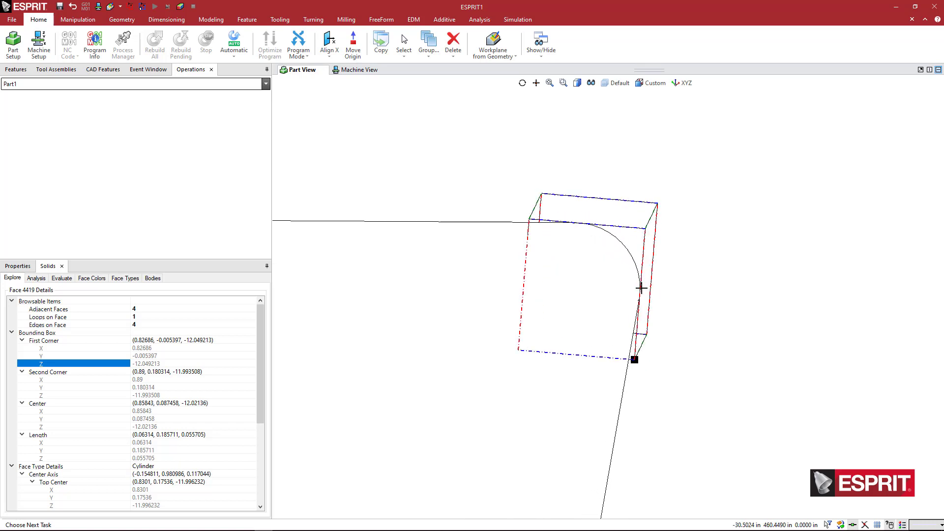
scroll(718, 295, "down", 3)
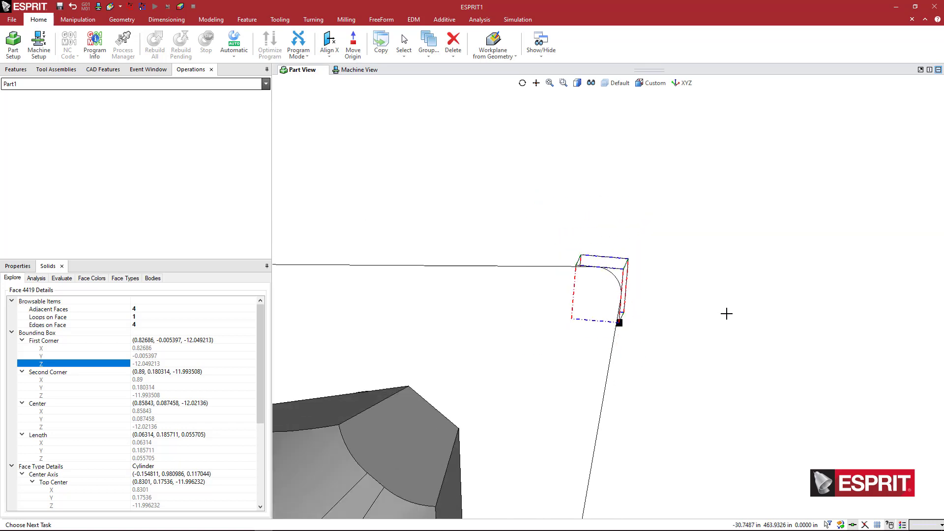
middle_click_drag(656, 322, 654, 323)
scroll(653, 322, "up", 4)
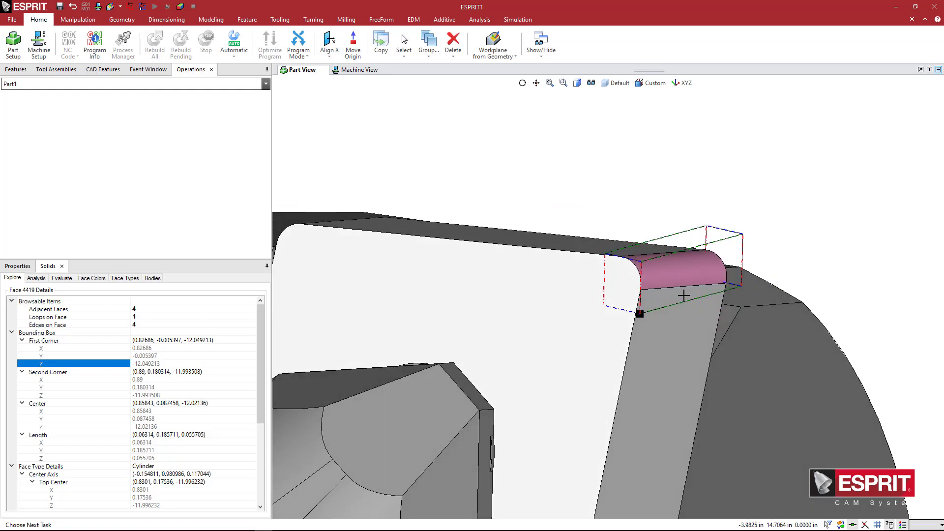
middle_click_drag(724, 303, 740, 333)
scroll(738, 305, "down", 3)
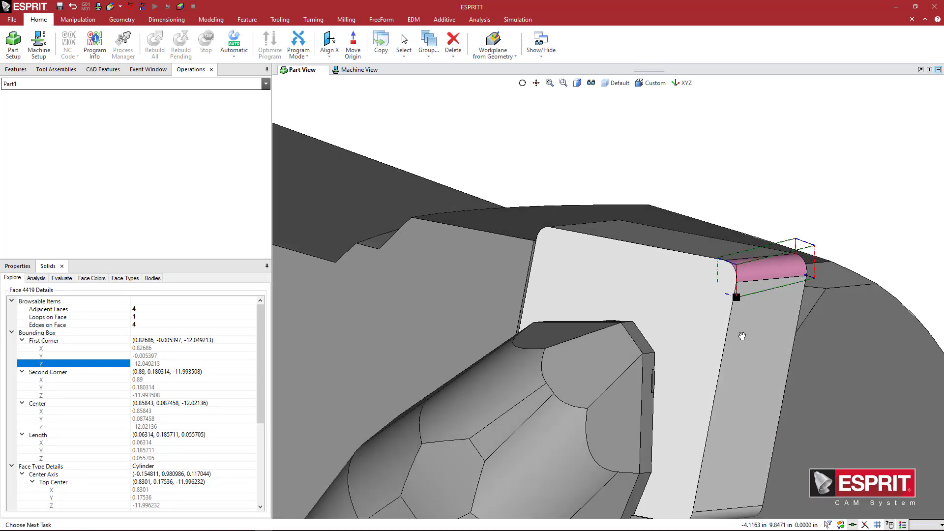
middle_click_drag(631, 337, 668, 351)
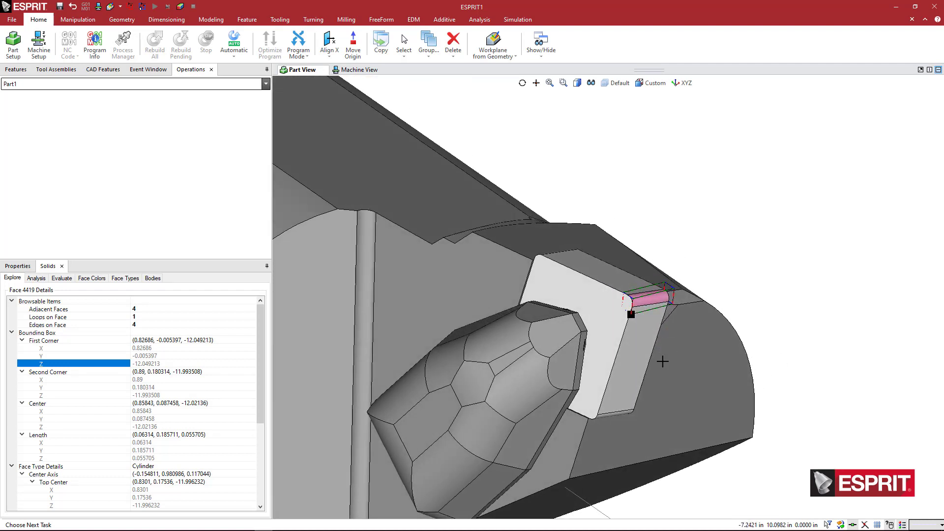
scroll(762, 317, "down", 2)
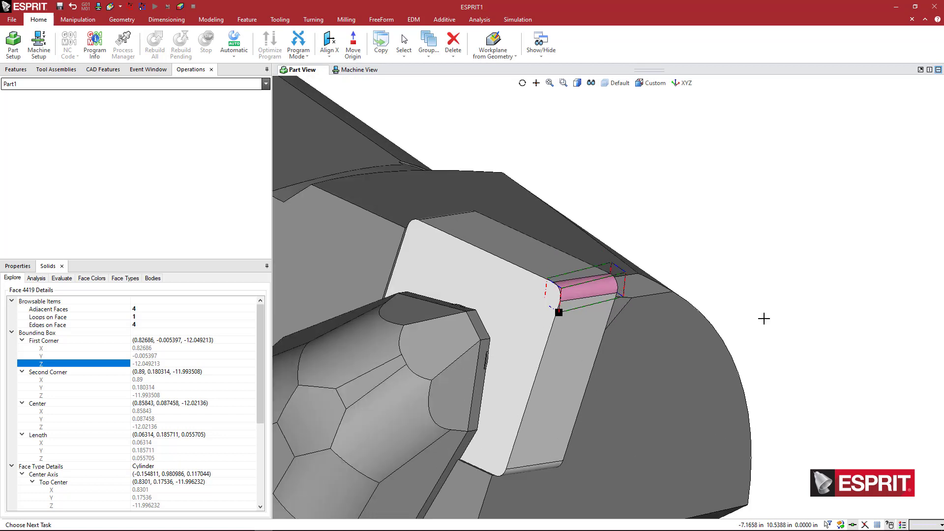
middle_click_drag(774, 320, 762, 316)
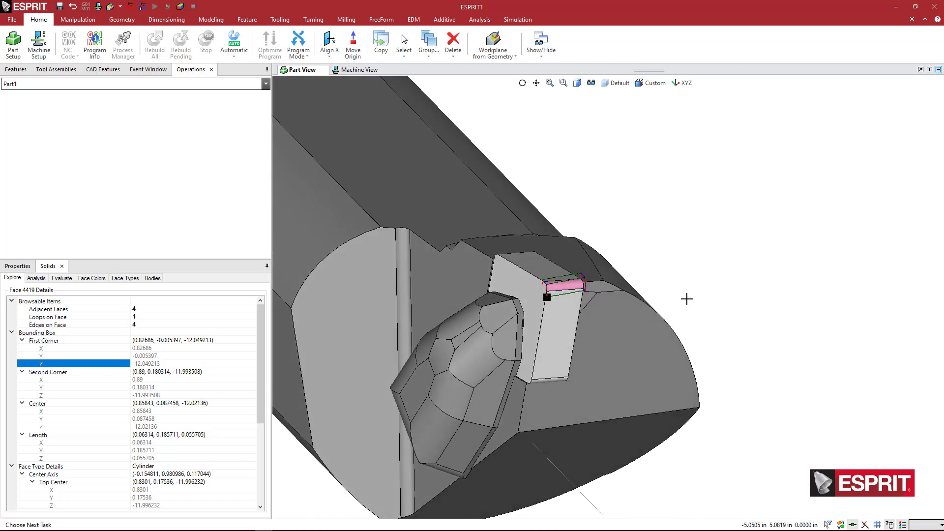
scroll(699, 266, "down", 5)
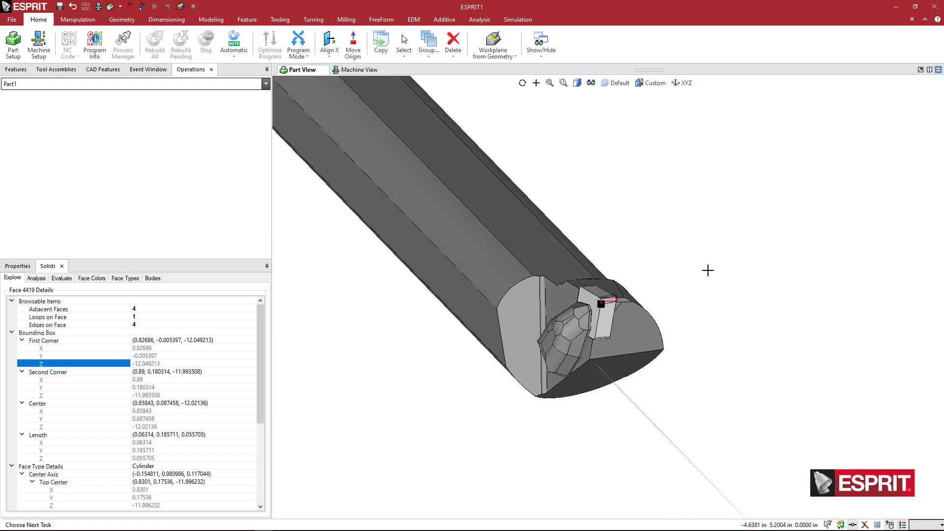
middle_click_drag(708, 269, 715, 303)
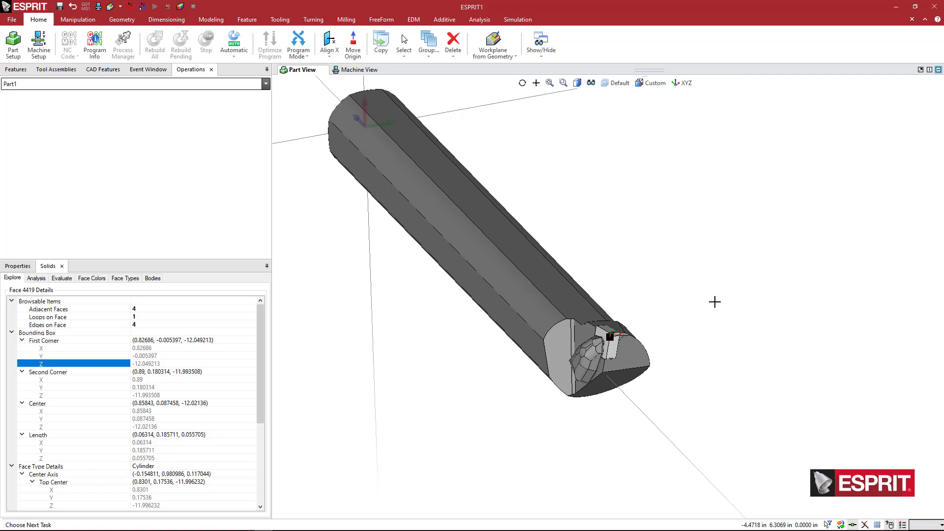
left_click(677, 84)
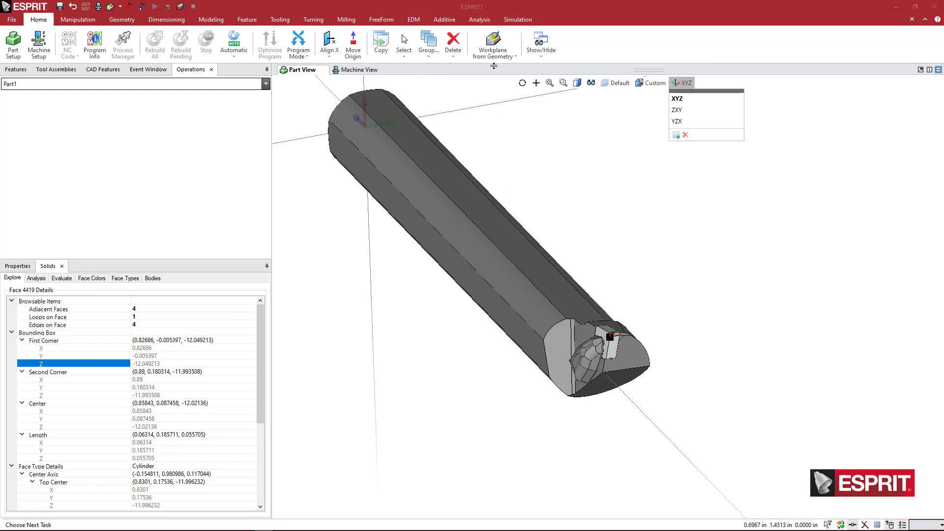
left_click(494, 53)
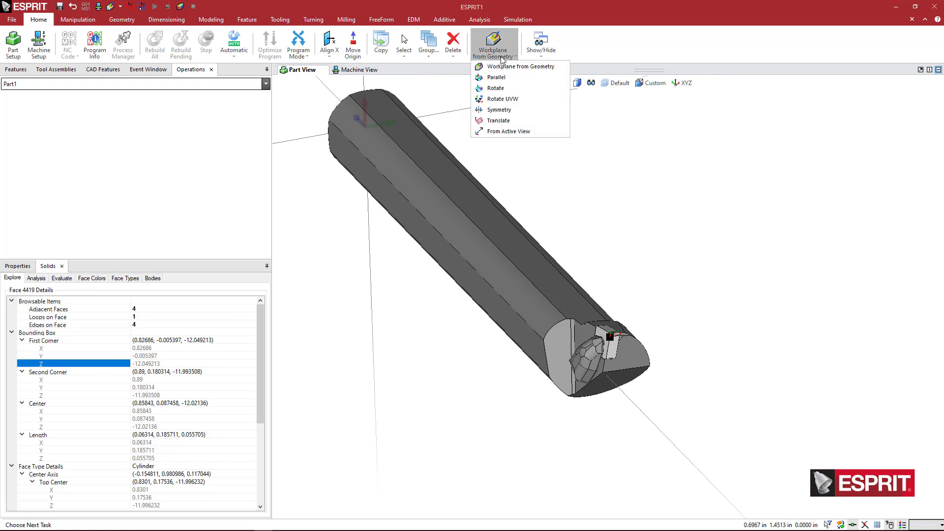
left_click(497, 120)
scroll(612, 331, "up", 6)
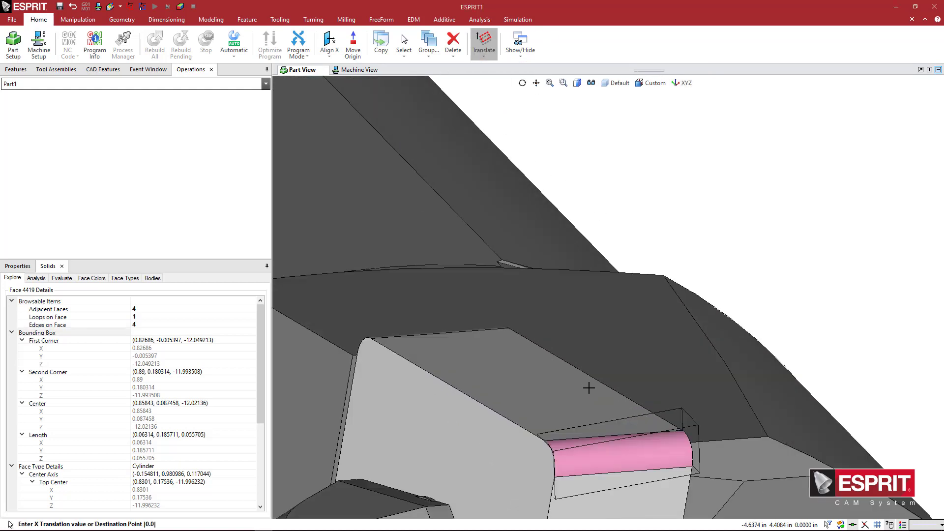
middle_click_drag(589, 389, 591, 207)
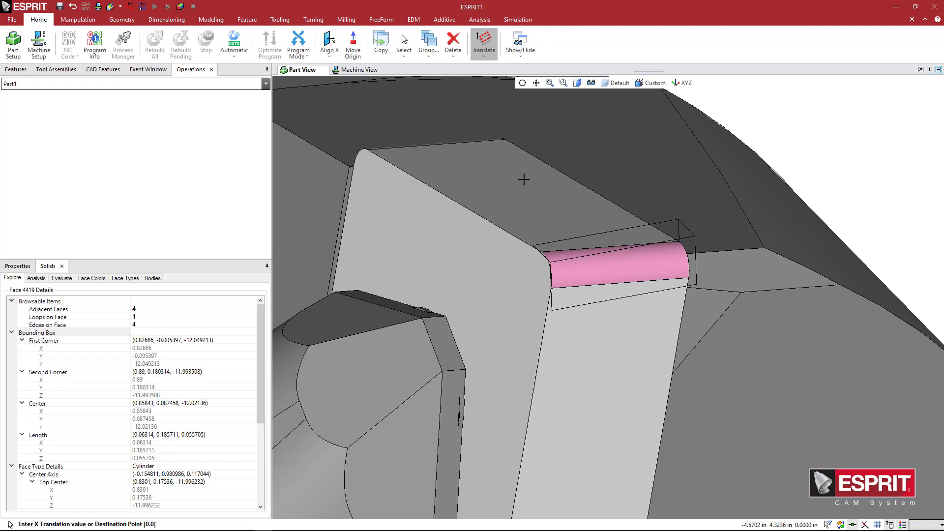
left_click(551, 262)
middle_click_drag(642, 266, 663, 287)
scroll(662, 265, "down", 10)
scroll(659, 280, "down", 5)
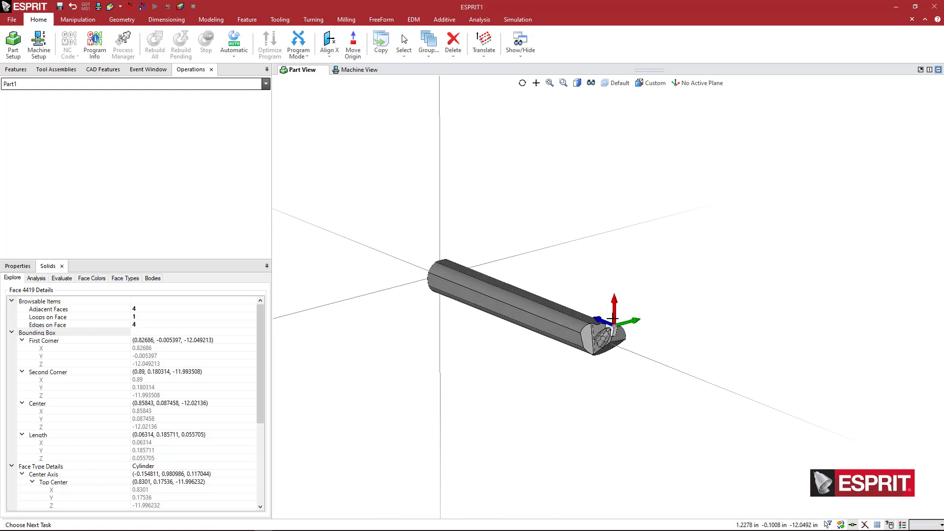
scroll(613, 319, "up", 4)
scroll(621, 339, "up", 3)
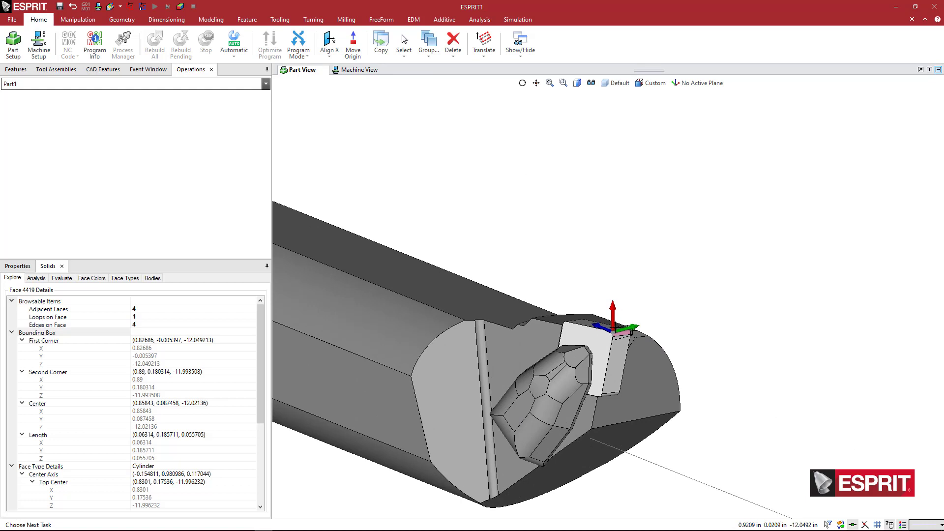
scroll(612, 334, "up", 3)
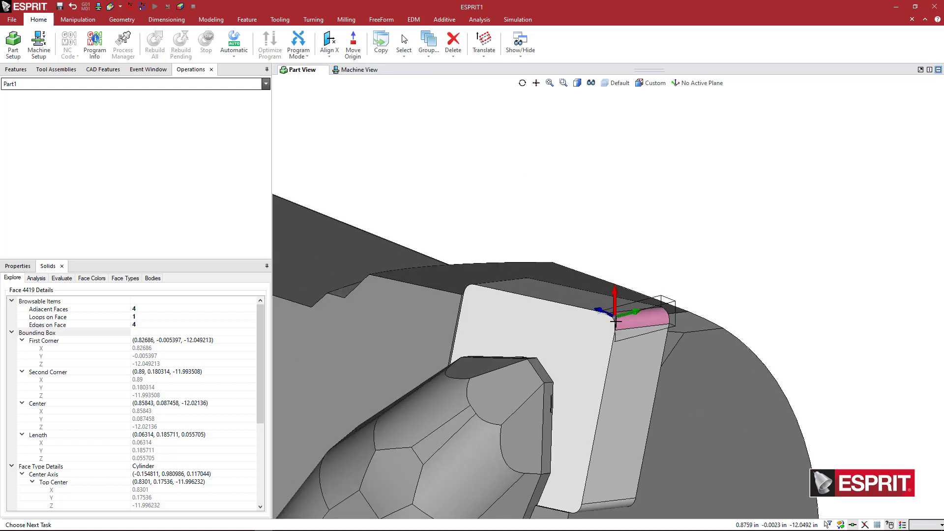
scroll(633, 326, "down", 3)
scroll(631, 321, "down", 3)
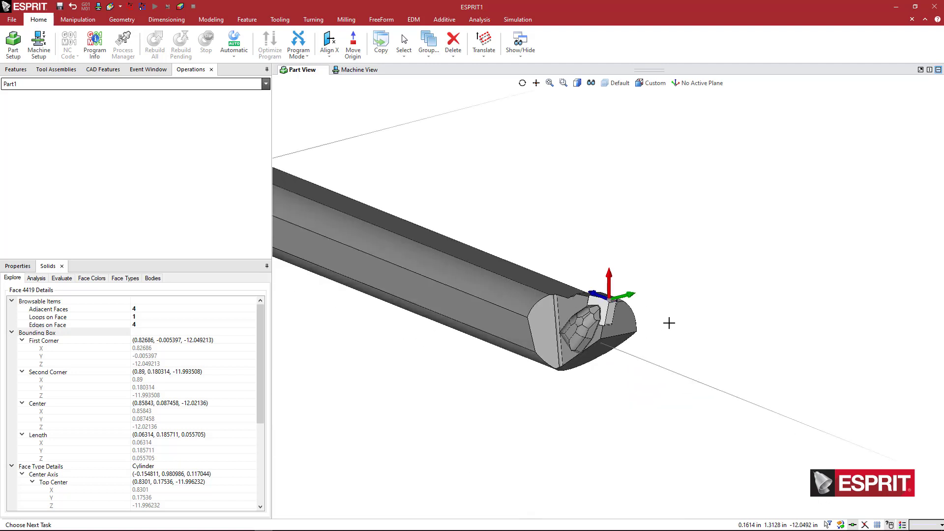
mouse_move(668, 320)
middle_mouse_down()
mouse_move(658, 320)
mouse_move(672, 319)
middle_mouse_up()
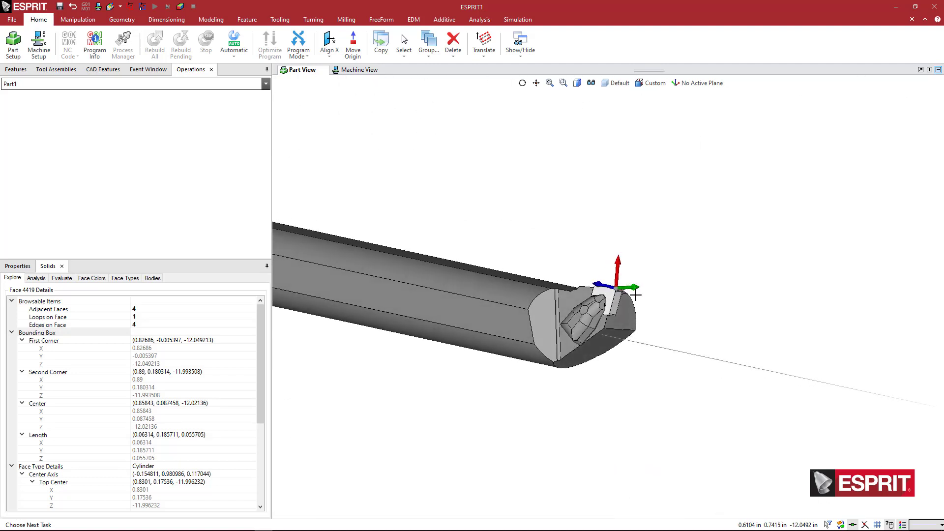
scroll(597, 347, "up", 5)
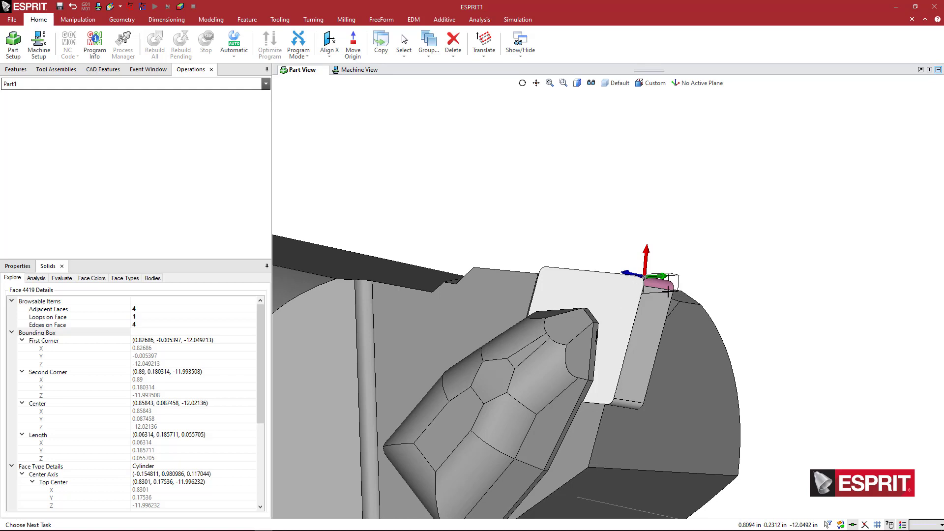
scroll(699, 284, "down", 3)
middle_click_drag(723, 288, 714, 298)
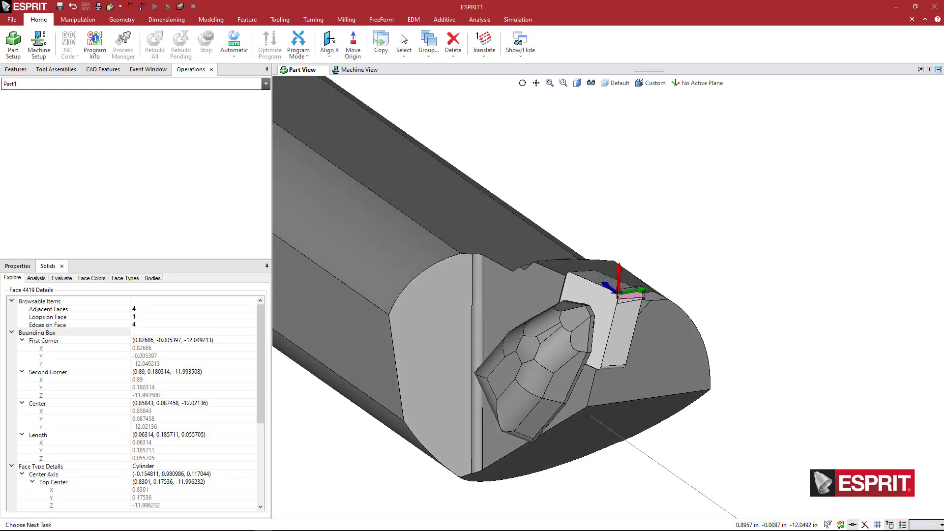
scroll(630, 295, "up", 5)
middle_click_drag(640, 301, 649, 306)
scroll(634, 306, "down", 2)
scroll(601, 302, "up", 6)
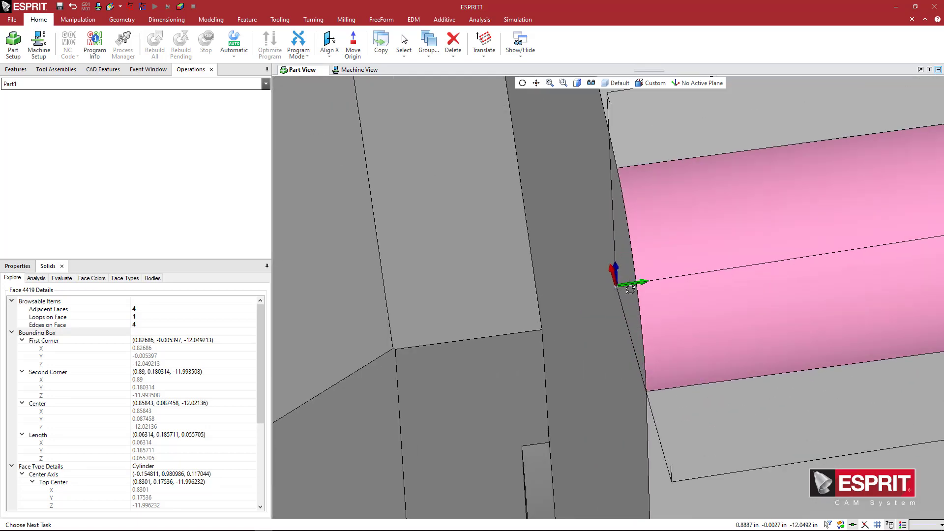
scroll(635, 290, "down", 5)
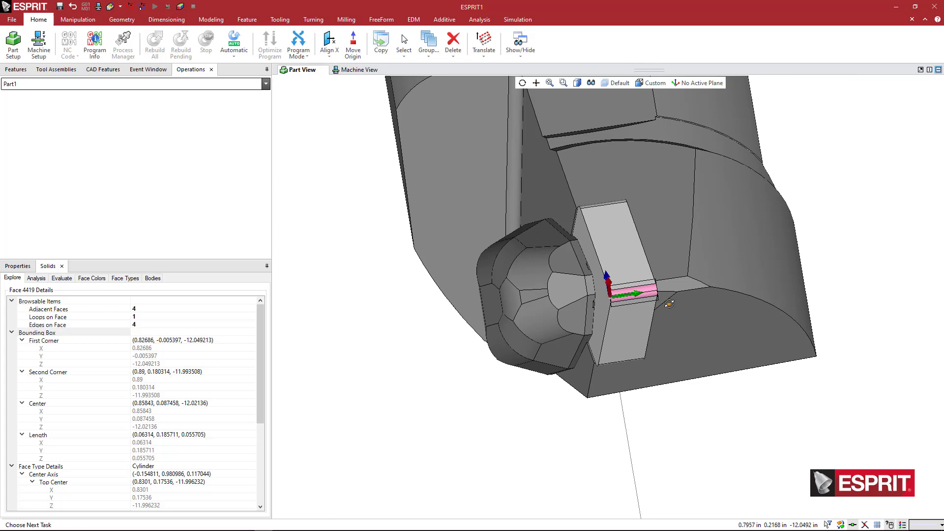
middle_click_drag(669, 304, 692, 279)
scroll(679, 285, "down", 3)
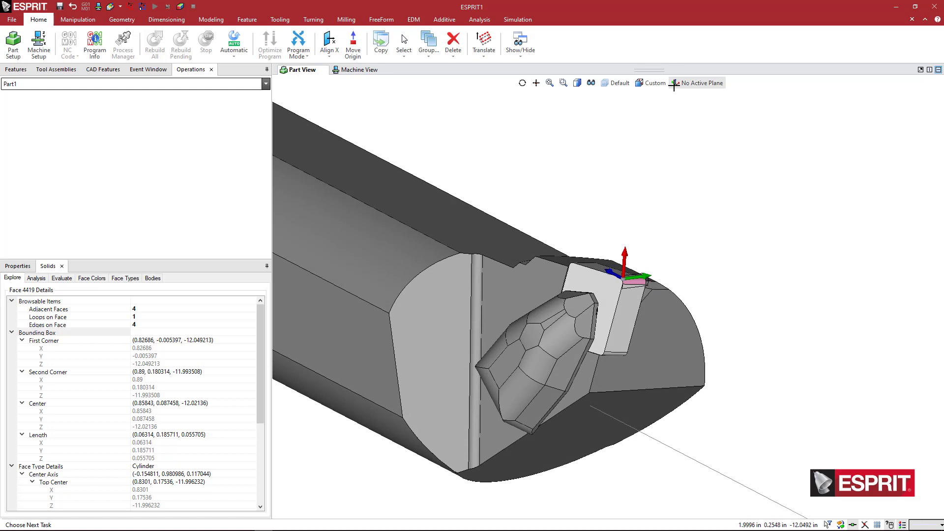
Step: Create a new work plane named TA_1 as the active plane
left_click(698, 83)
left_click(678, 135)
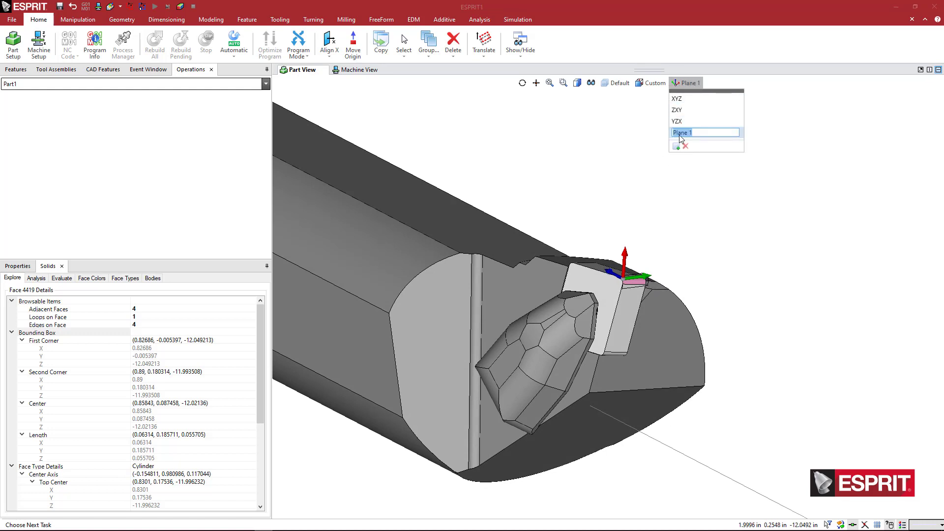
type("TA_1")
key("Return")
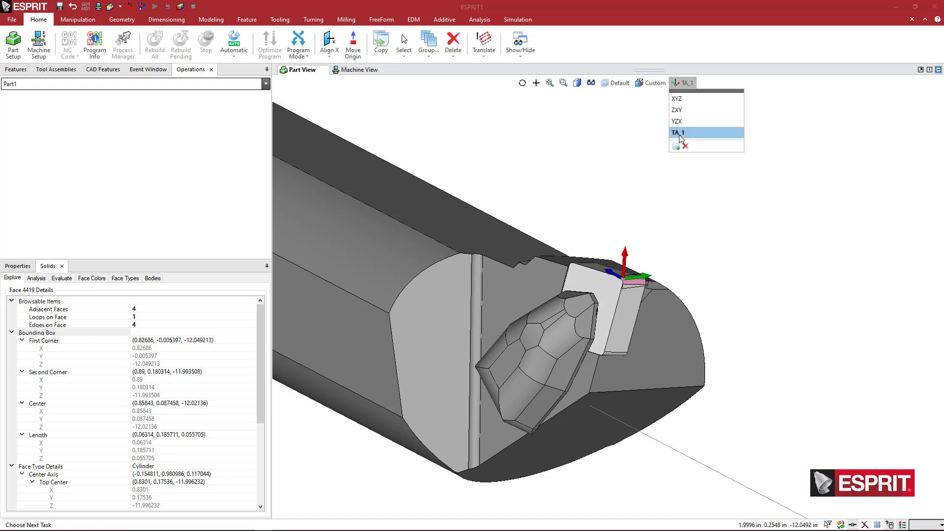
Step: Select the holder body, then clear the selection and adjust the view of the insert
left_click(668, 341)
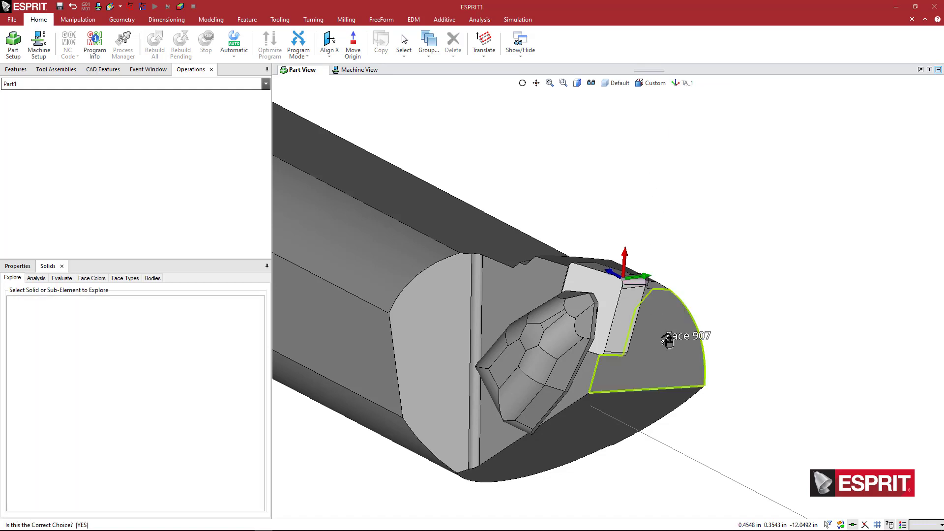
left_click(668, 340)
scroll(610, 337, "down", 3)
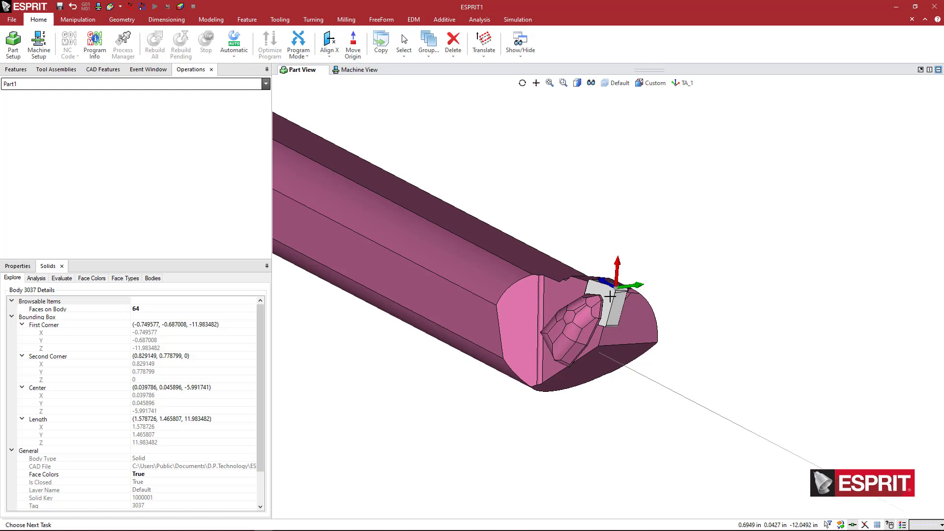
left_click(684, 83)
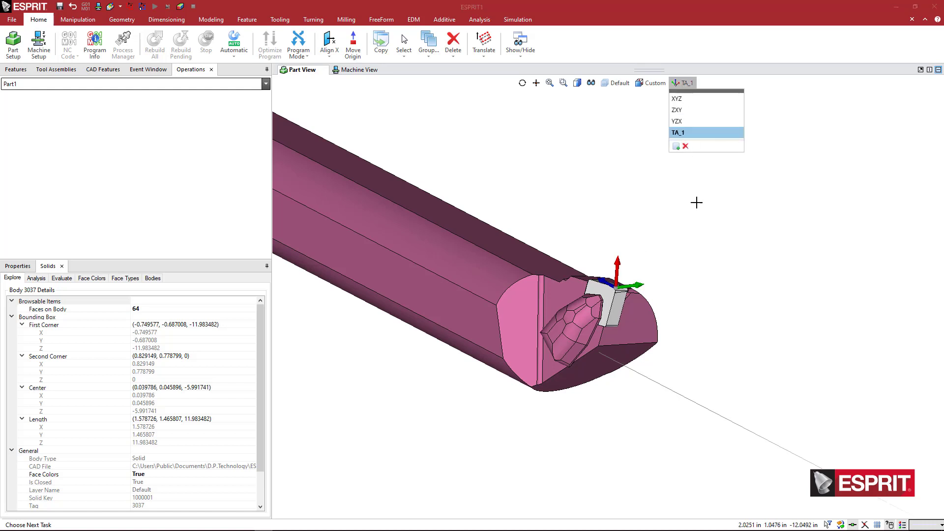
left_click(689, 241)
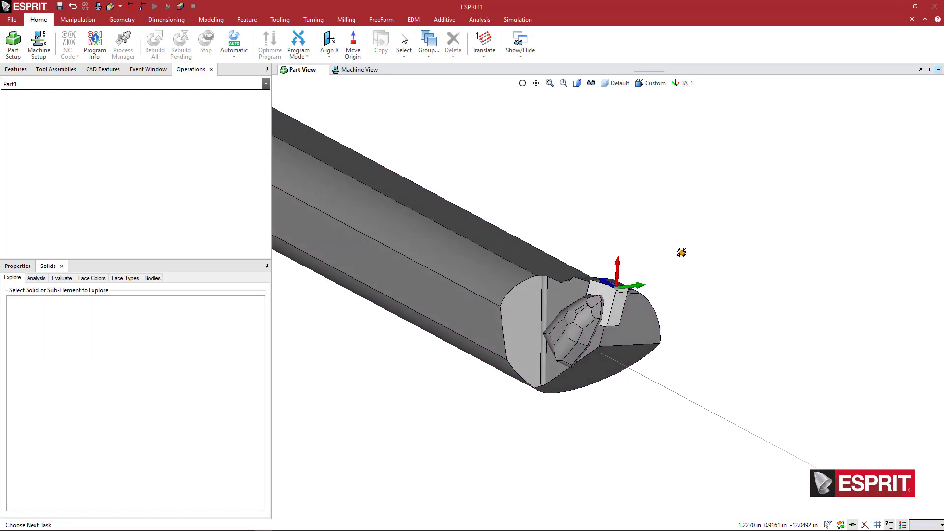
scroll(605, 301, "up", 6)
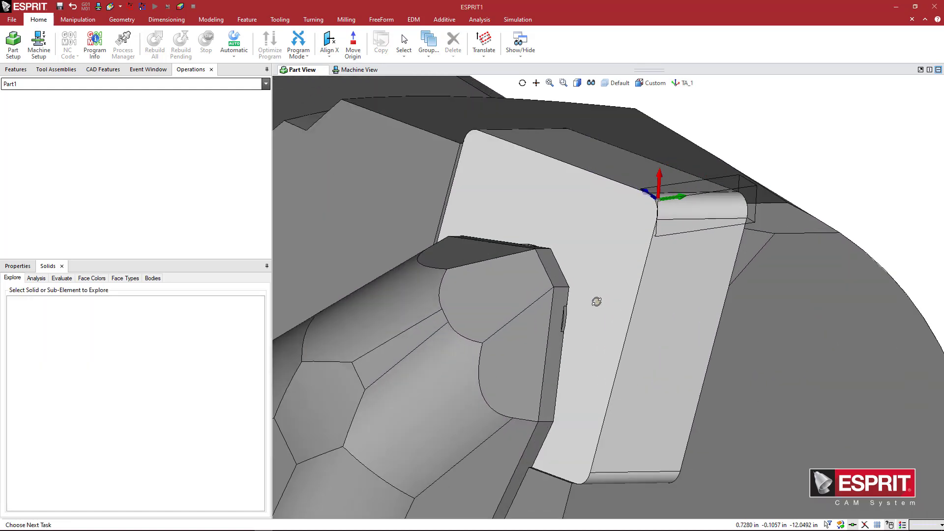
mouse_move(596, 302)
middle_mouse_down()
mouse_move(595, 310)
mouse_move(601, 301)
middle_mouse_up()
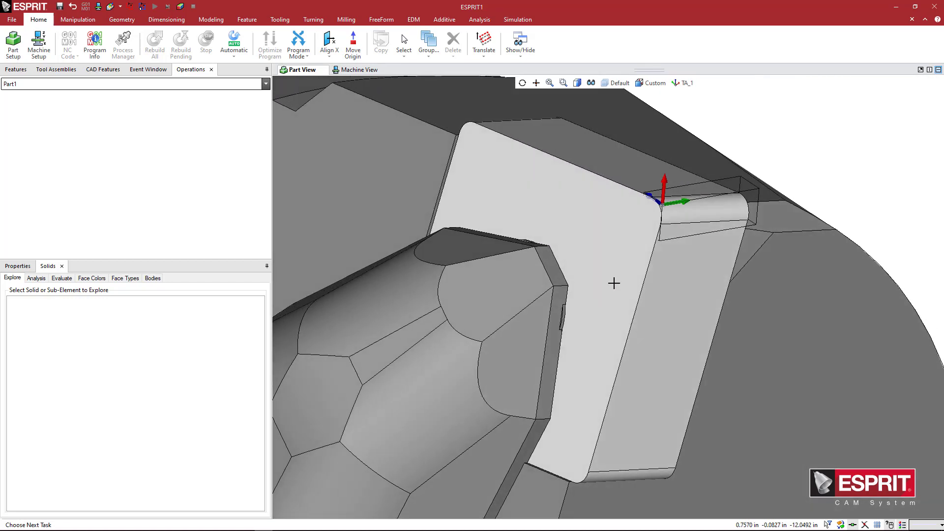
middle_click_drag(616, 270, 618, 276)
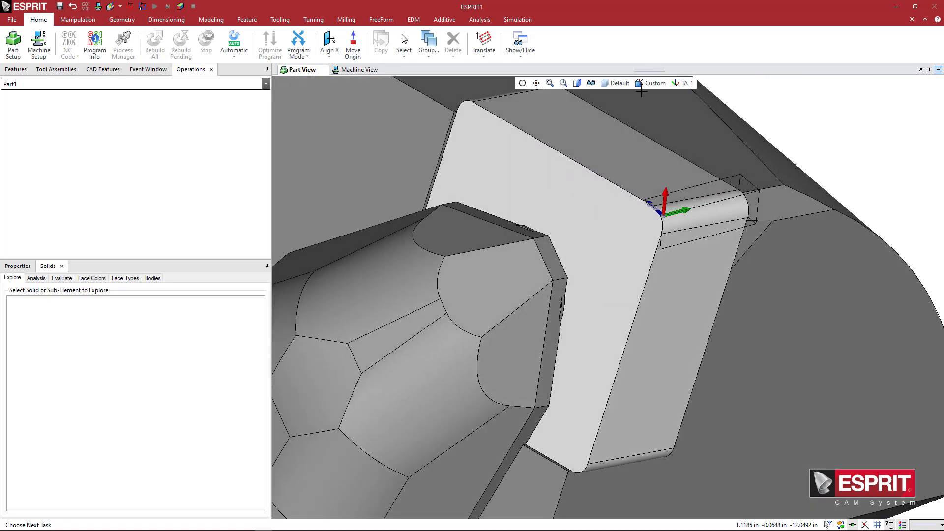
Step: Create a new layer named stick
left_click(616, 83)
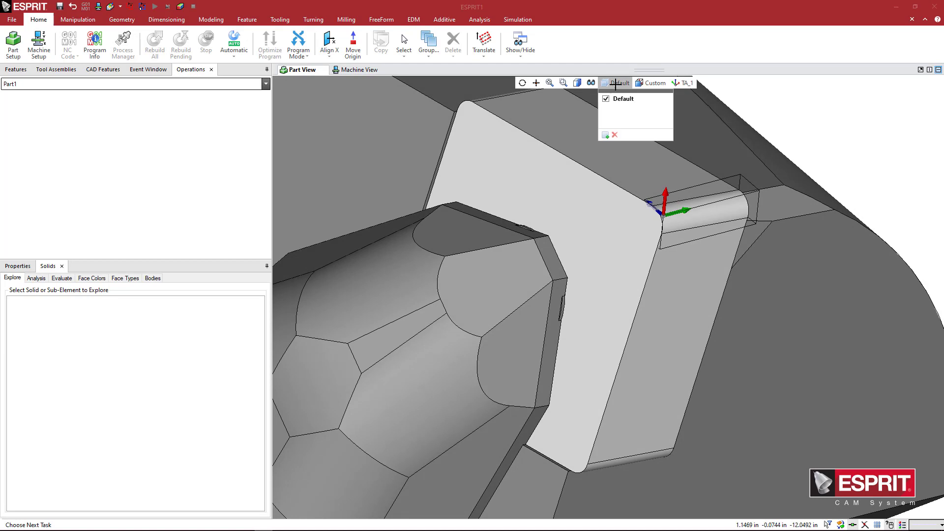
left_click(606, 135)
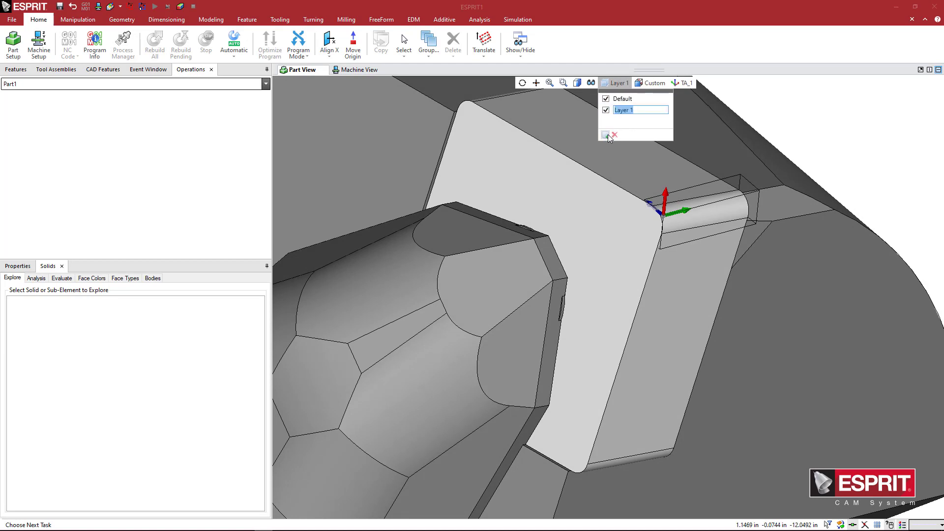
type("stick")
key("Return")
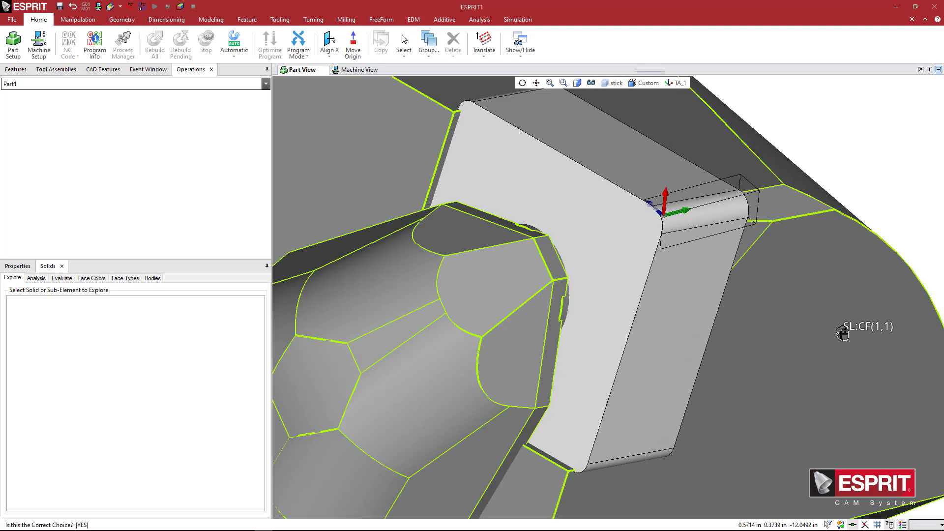
Step: Put the holder body on the stick layer, hide stick, and keep Default active
left_click(839, 333)
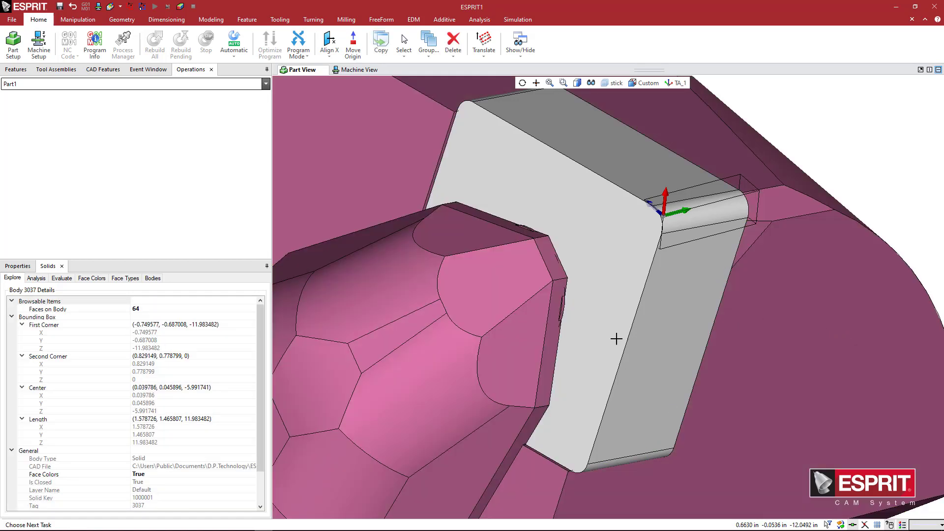
left_click(27, 270)
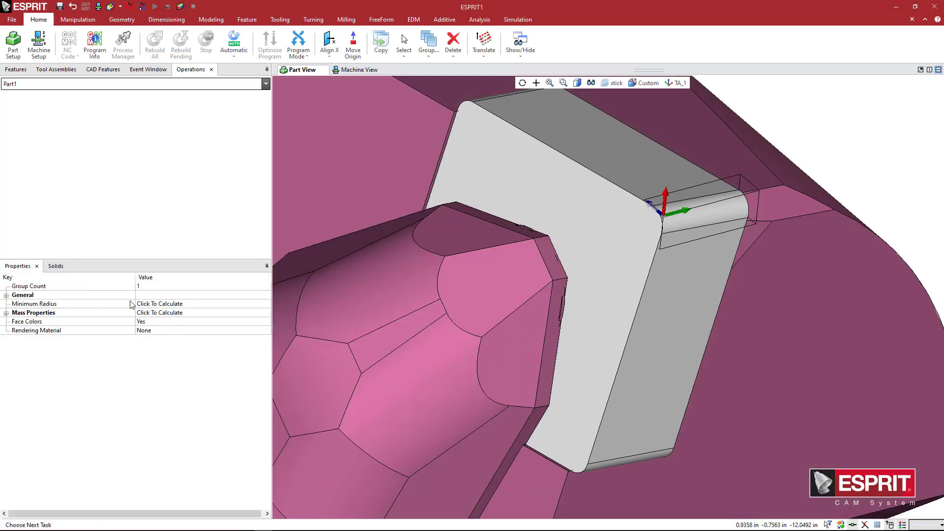
left_click(6, 295)
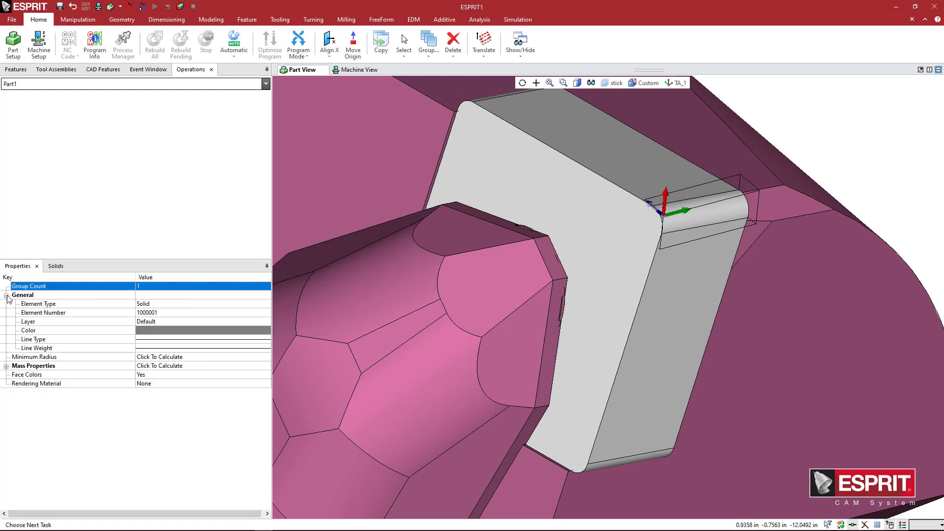
left_click(176, 321)
left_click(176, 321)
left_click(169, 336)
left_click(849, 137)
left_click(613, 82)
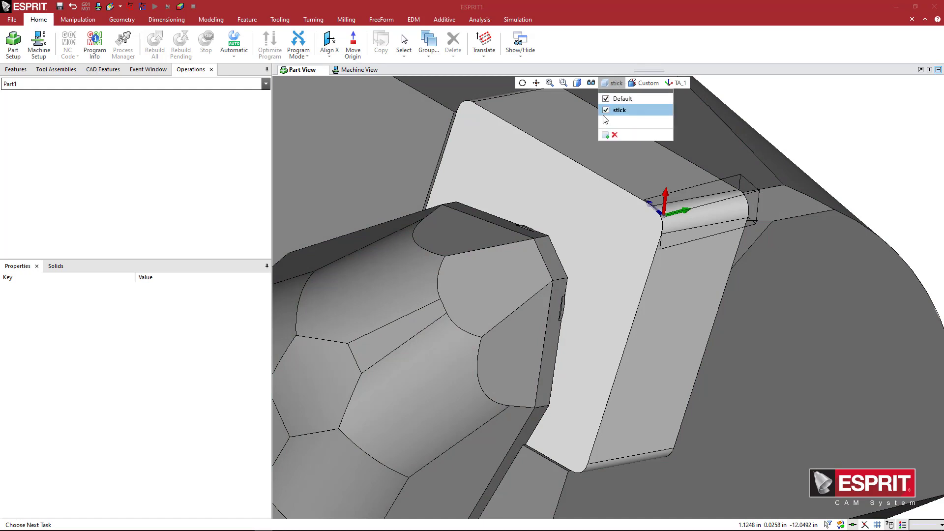
left_click(607, 111)
left_click(630, 99)
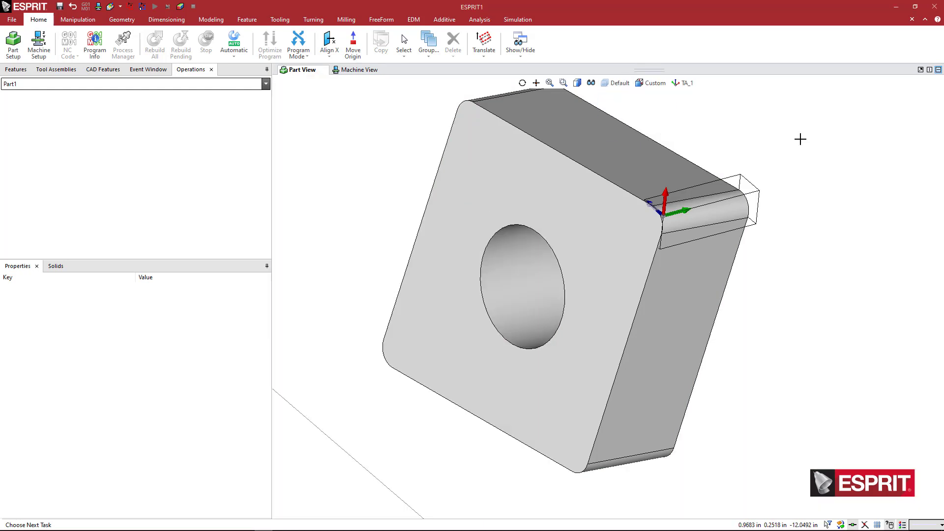
Step: Move the plane origin to the insert hole centre and add work plane TA_center there
scroll(807, 220, "down", 5)
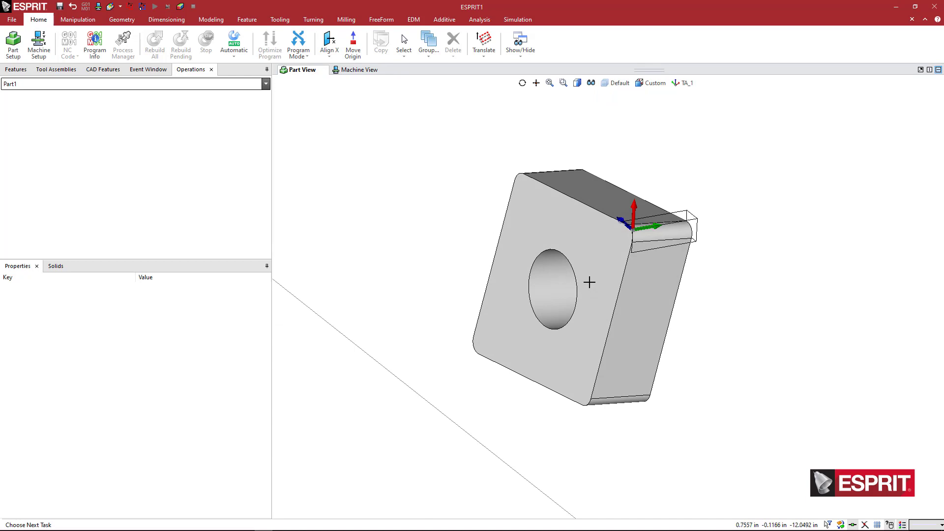
left_click(481, 43)
left_click(555, 289)
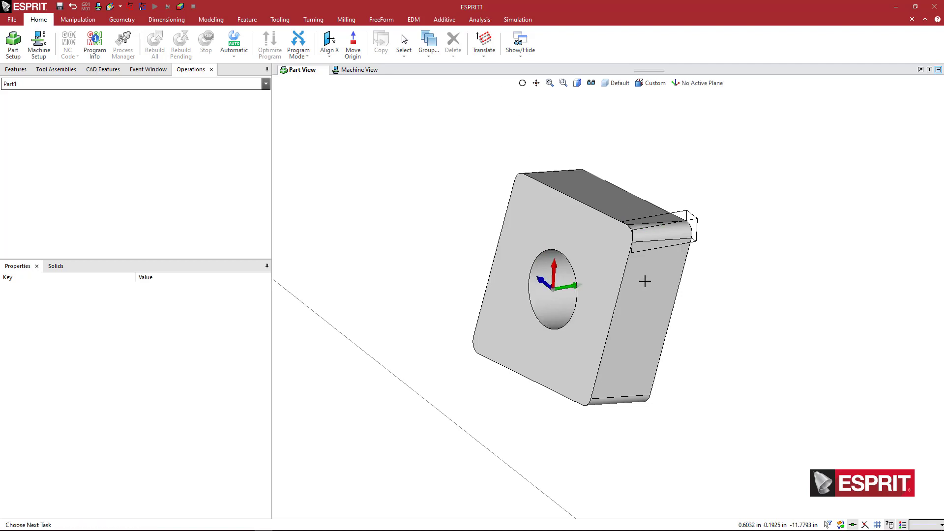
left_click(699, 83)
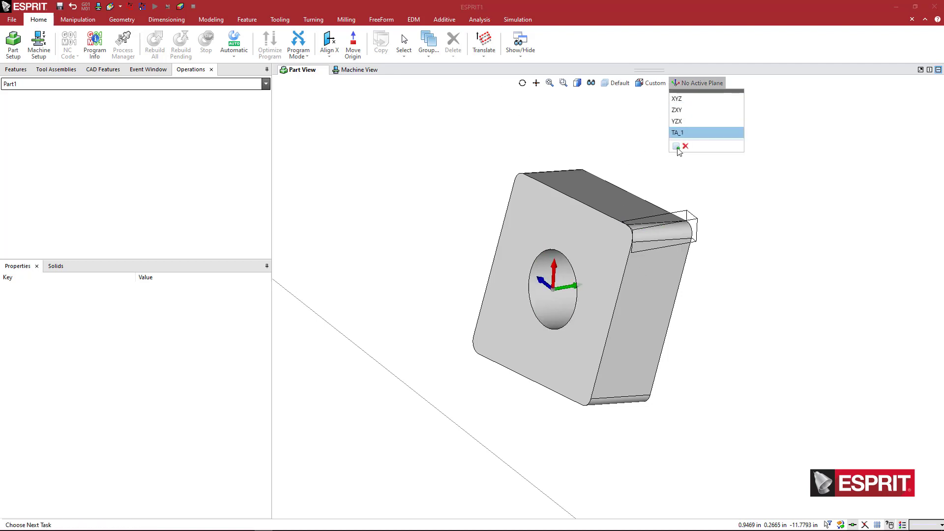
left_click(677, 144)
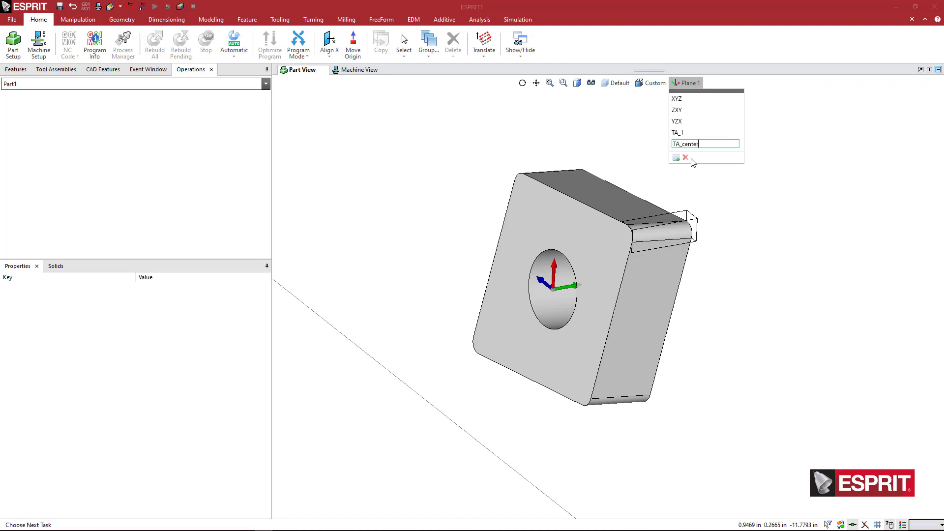
key("Return")
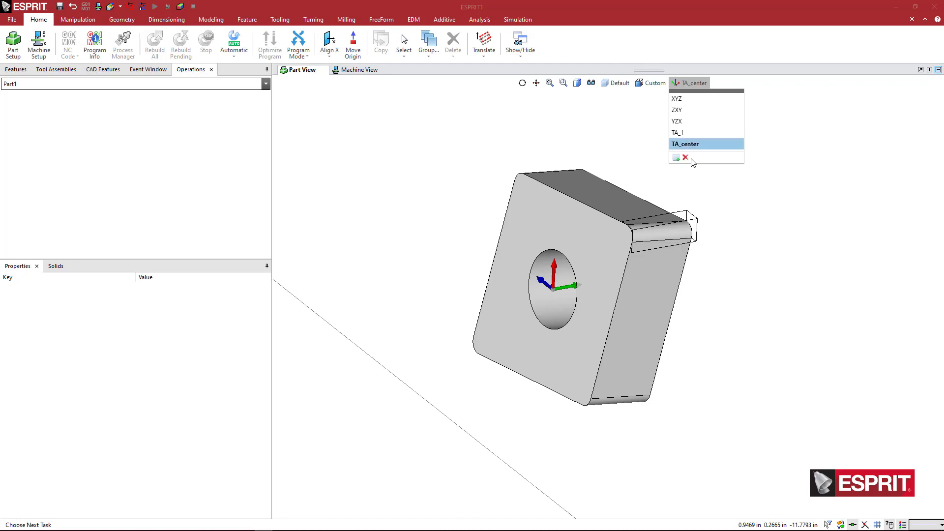
Step: Rename TA_1 to TA_tip and make TA_tip the active work plane
right_click(692, 133)
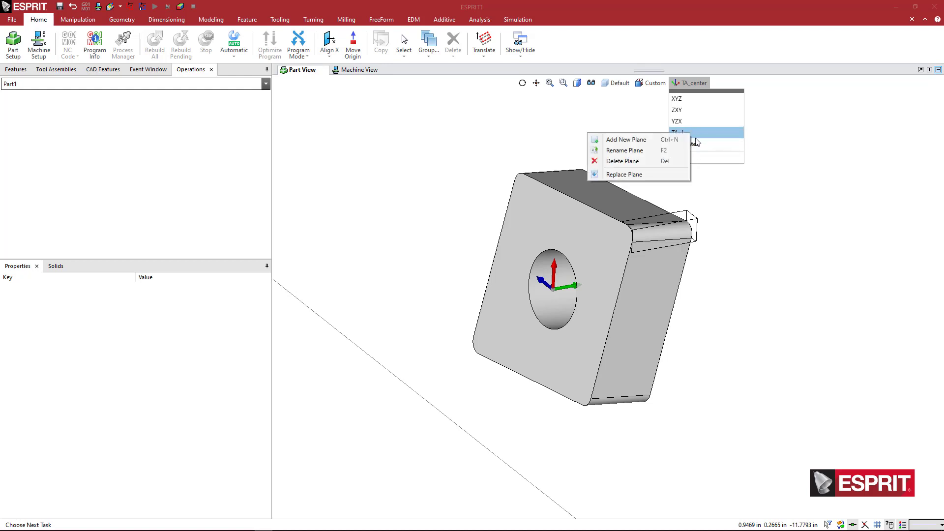
left_click(664, 150)
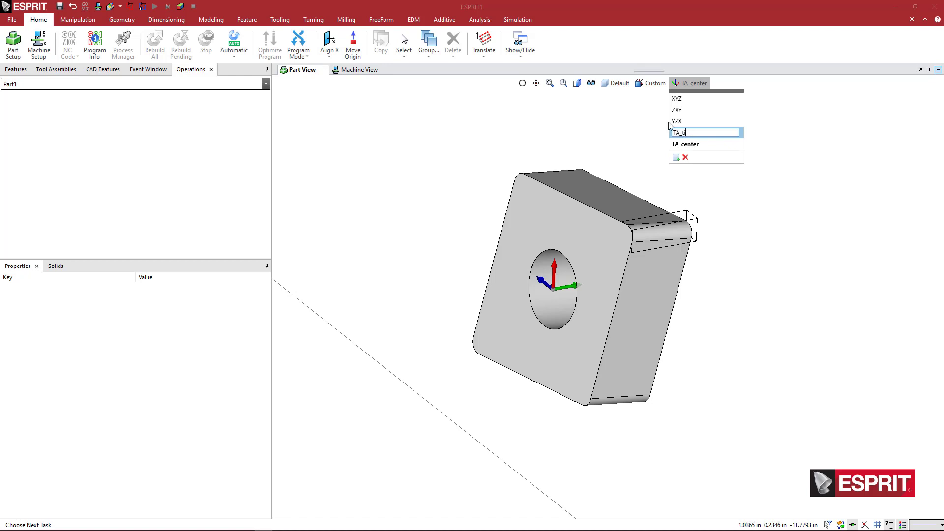
key("Return")
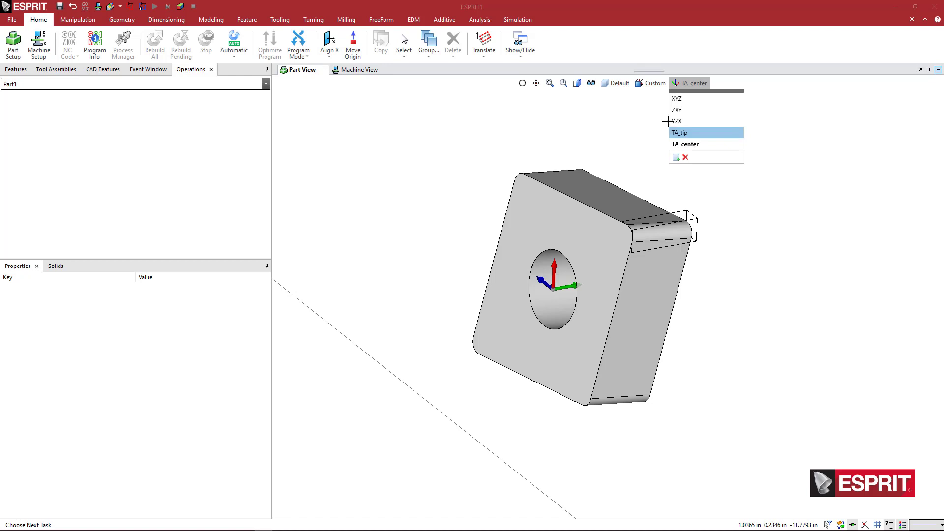
left_click(692, 145)
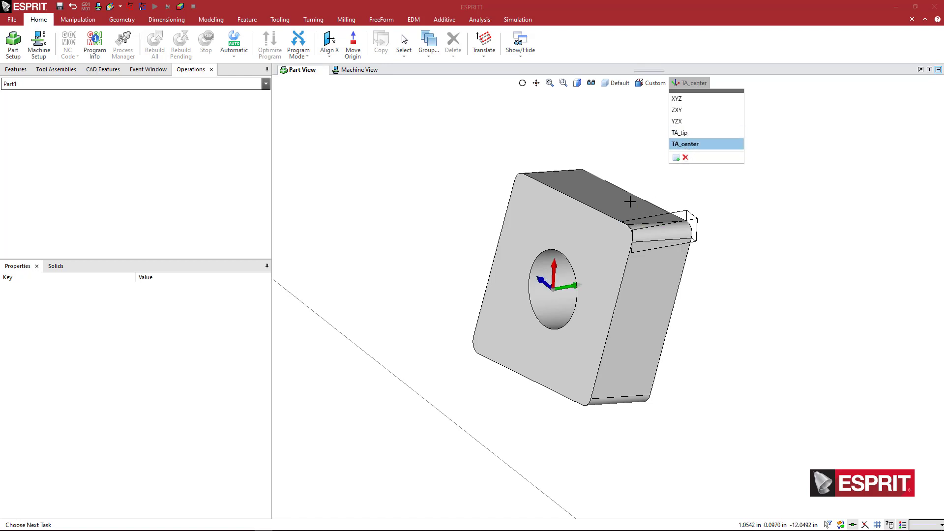
left_click(686, 136)
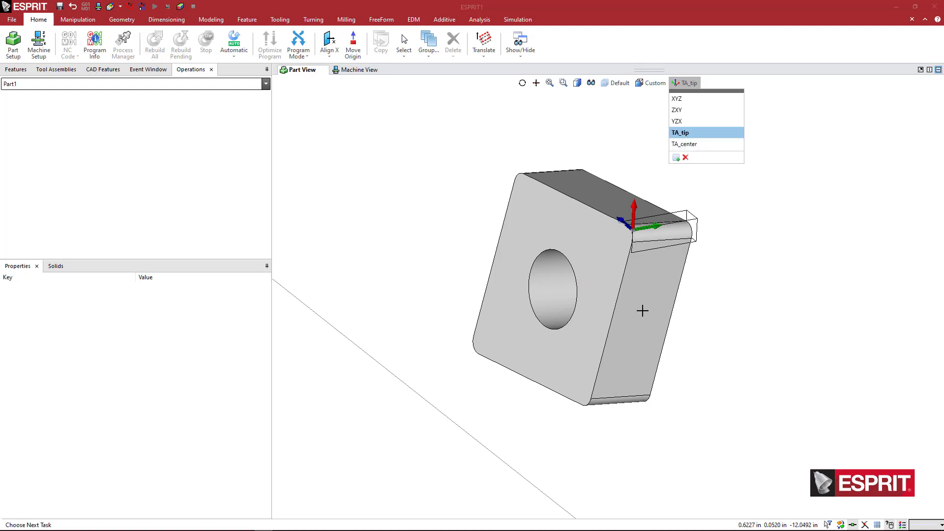
Step: Window-select the 13 insert entities and delete them
left_click(597, 260)
left_click(752, 270)
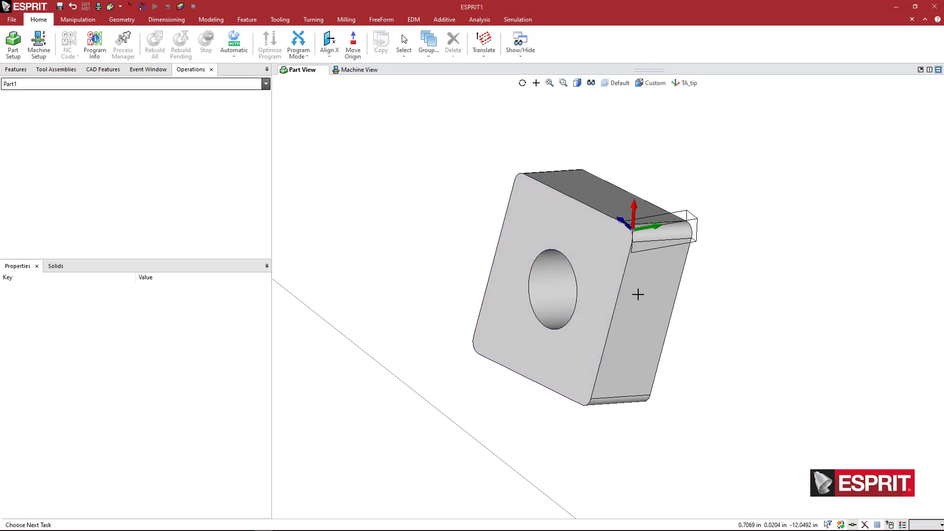
left_click(443, 153)
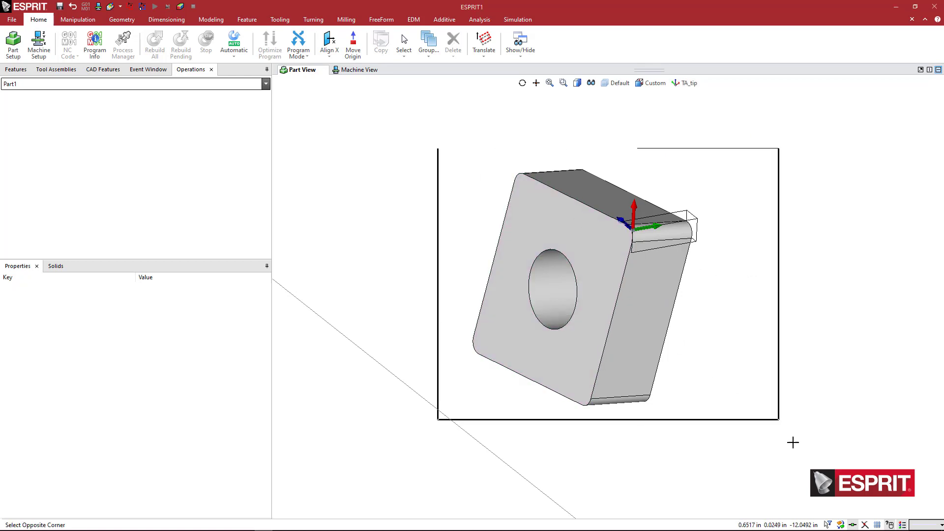
left_click(765, 377)
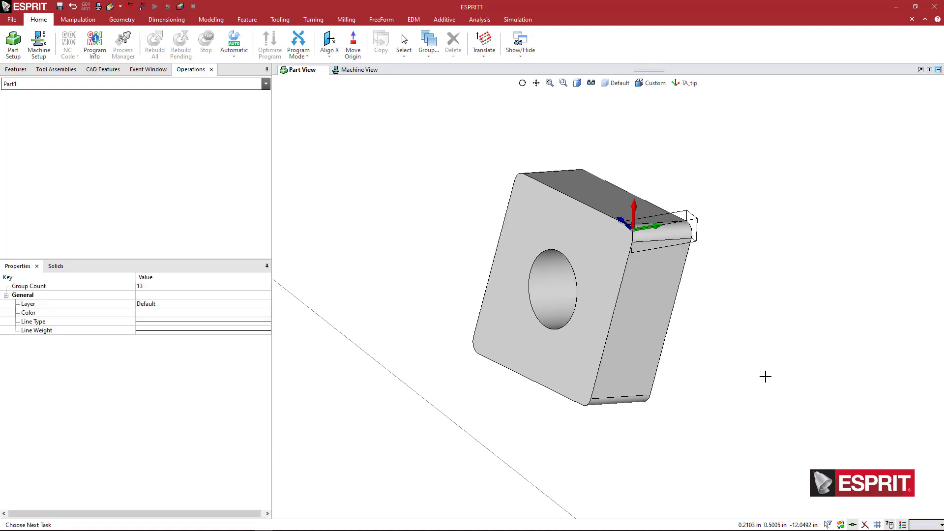
key("Delete")
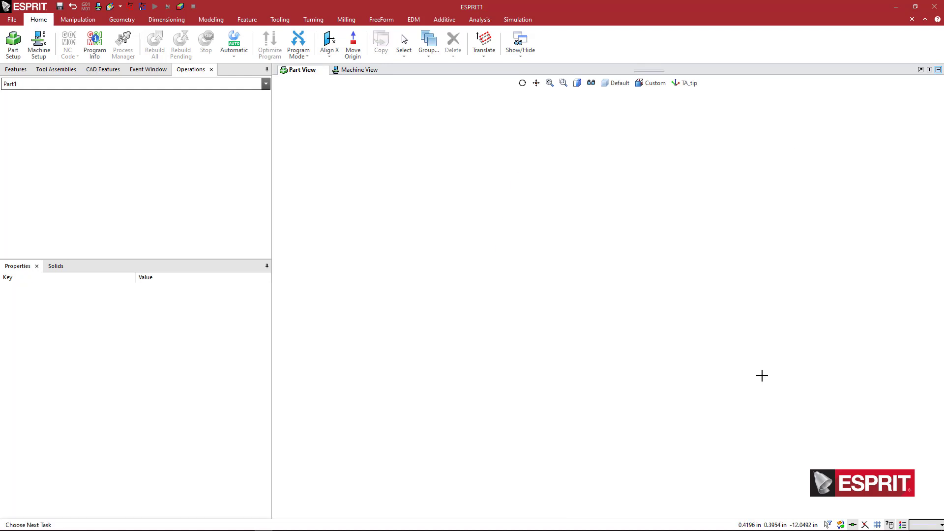
Step: Make the stick layer visible again and recentre the boring bar in the view
left_click(617, 83)
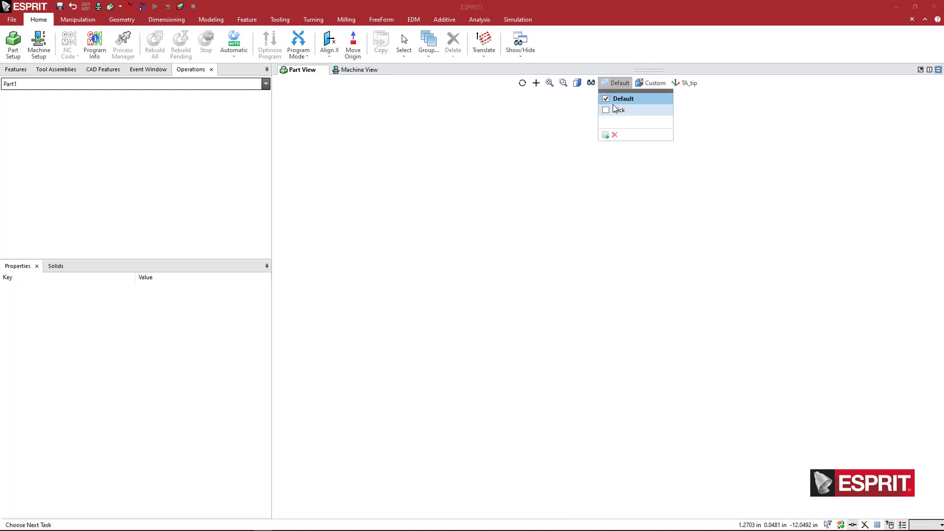
left_click(607, 110)
scroll(690, 176, "down", 3)
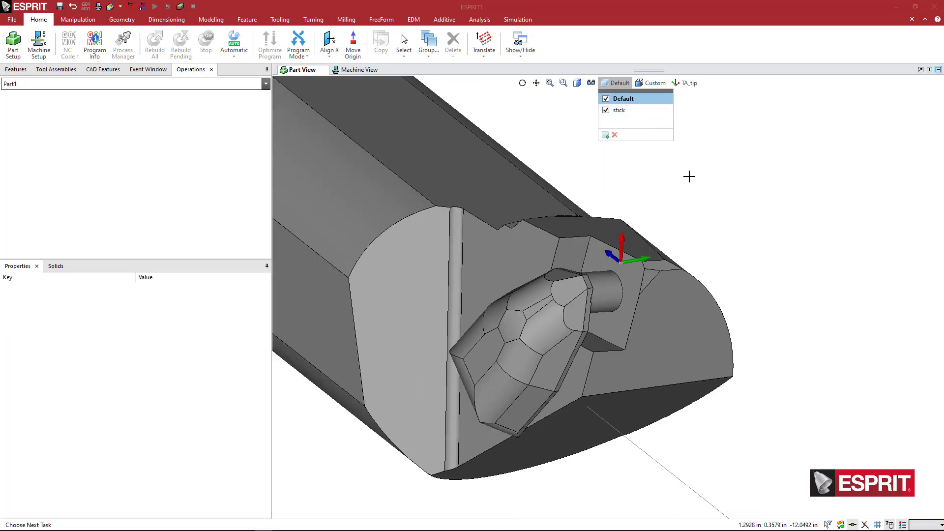
left_click(690, 176)
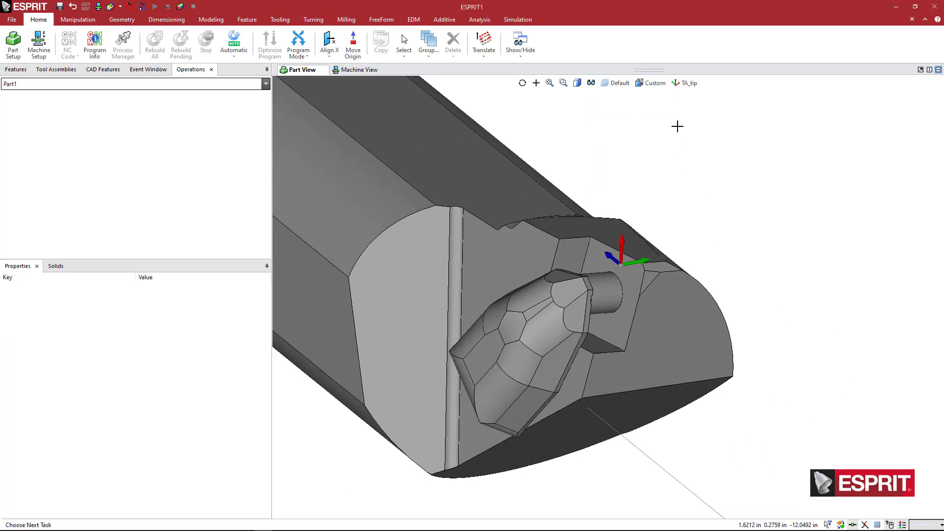
scroll(678, 128, "down", 8)
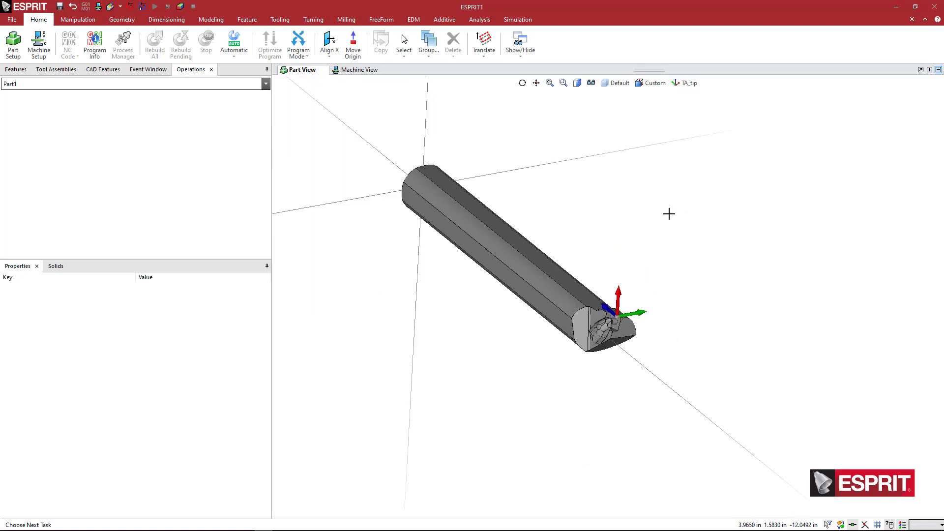
middle_click_drag(670, 214, 669, 220)
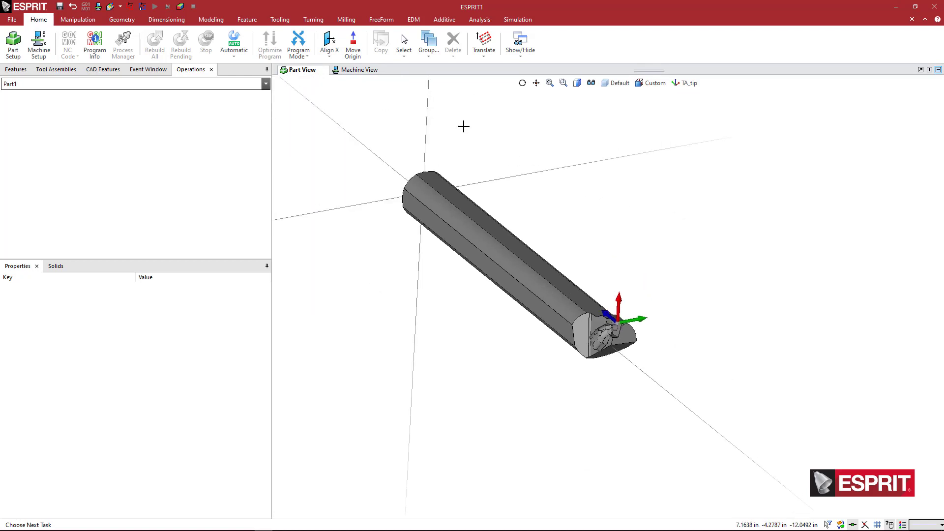
Step: Start Save As with the file type set to Holder Files (*.gdml)
left_click(8, 21)
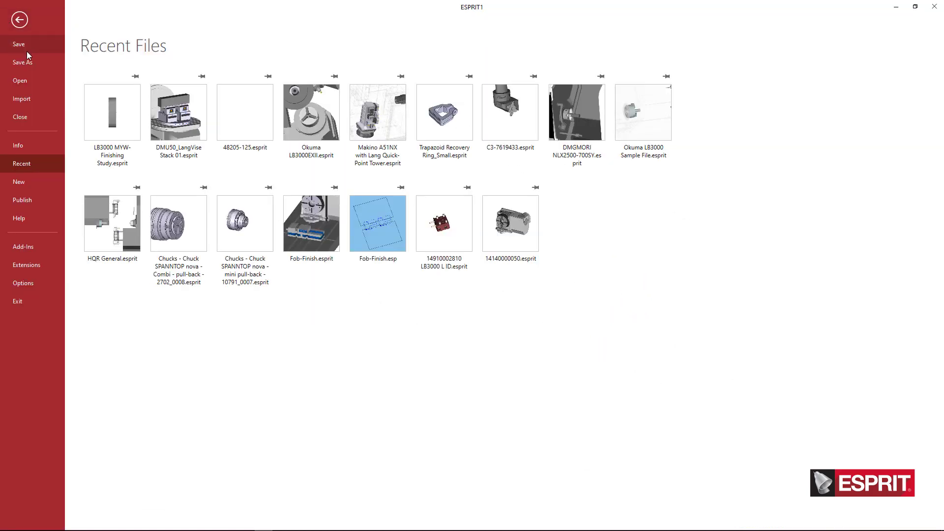
left_click(24, 62)
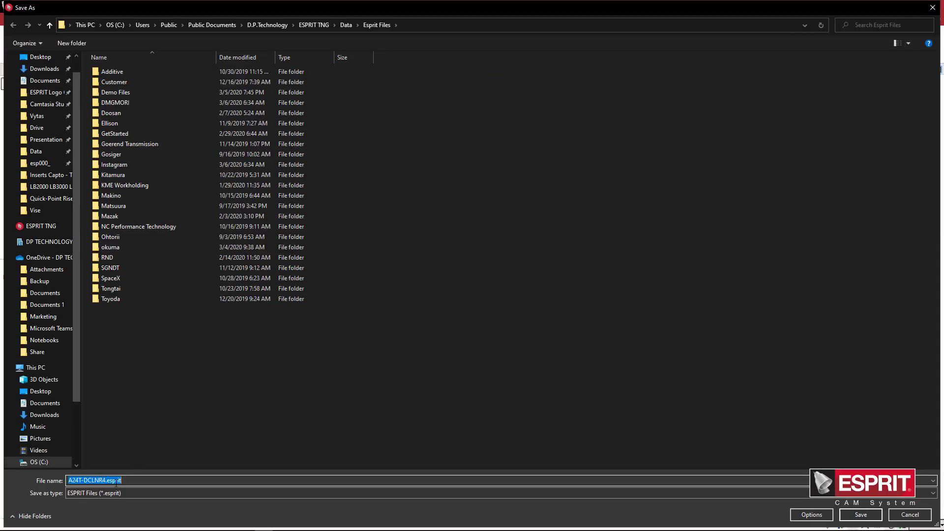
left_click(114, 492)
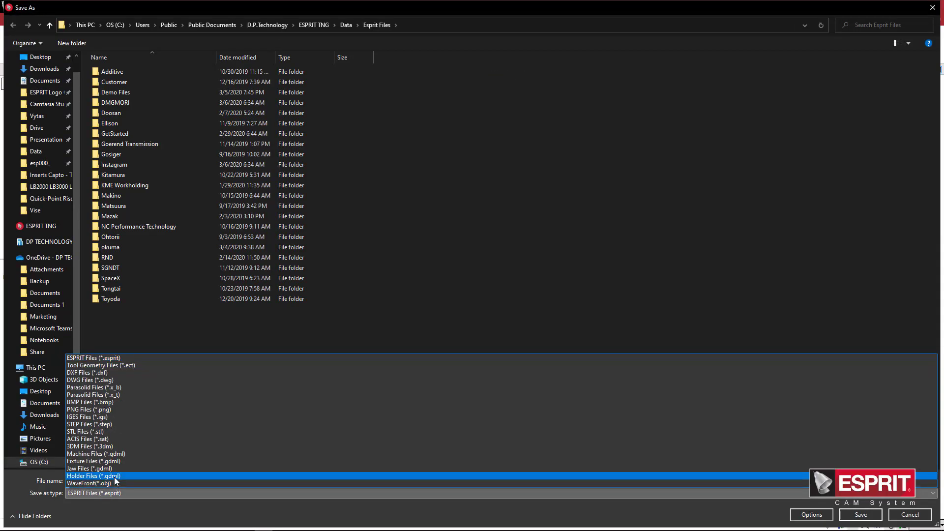
left_click(116, 476)
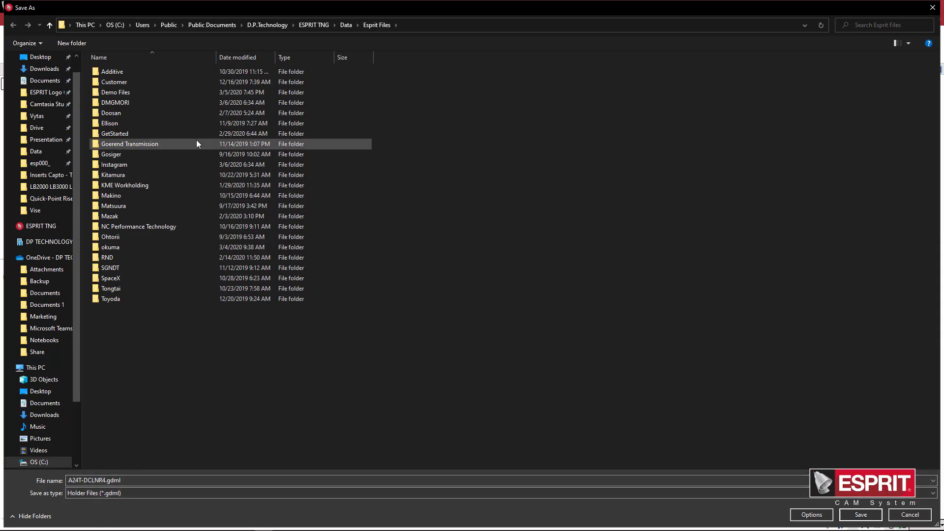
Step: Save into Data\Holders\Sandvik\Turning\BoringBar as A24T-DCLNR4-boringbar.gdml
left_click(345, 24)
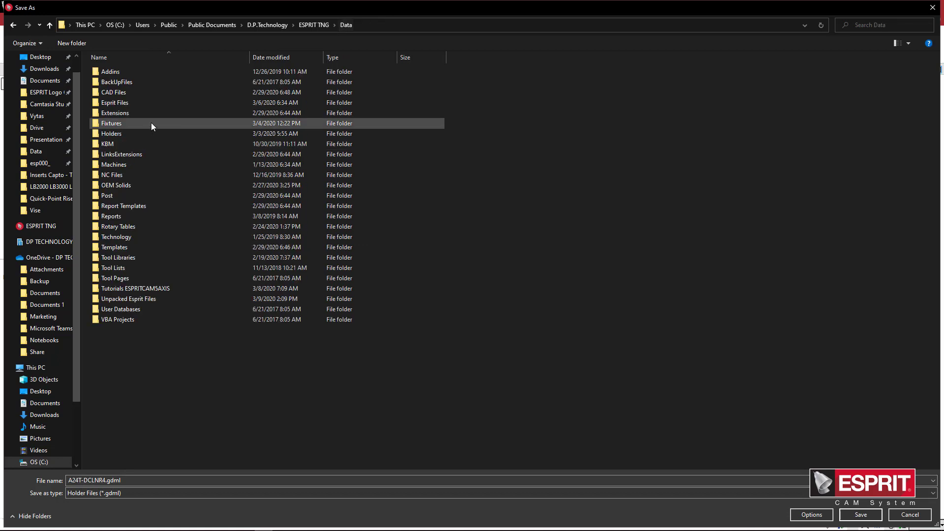
double_click(115, 137)
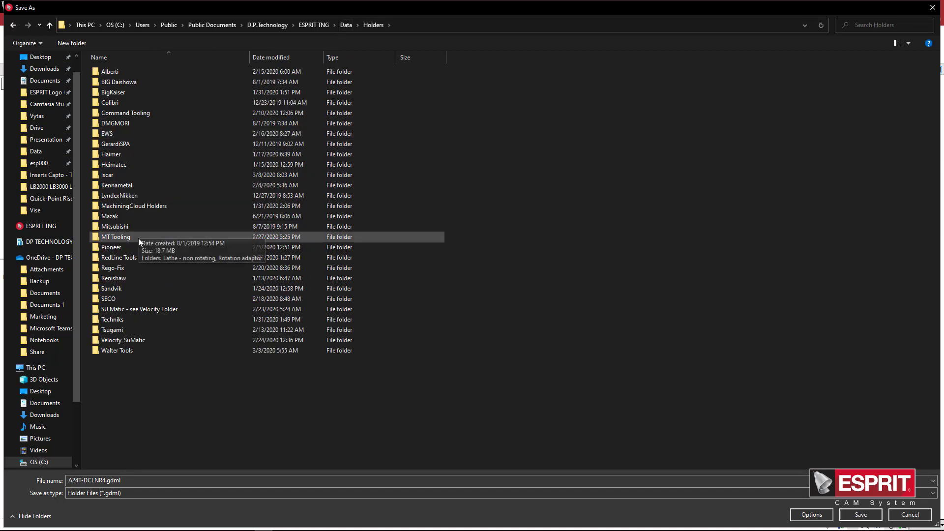
double_click(119, 288)
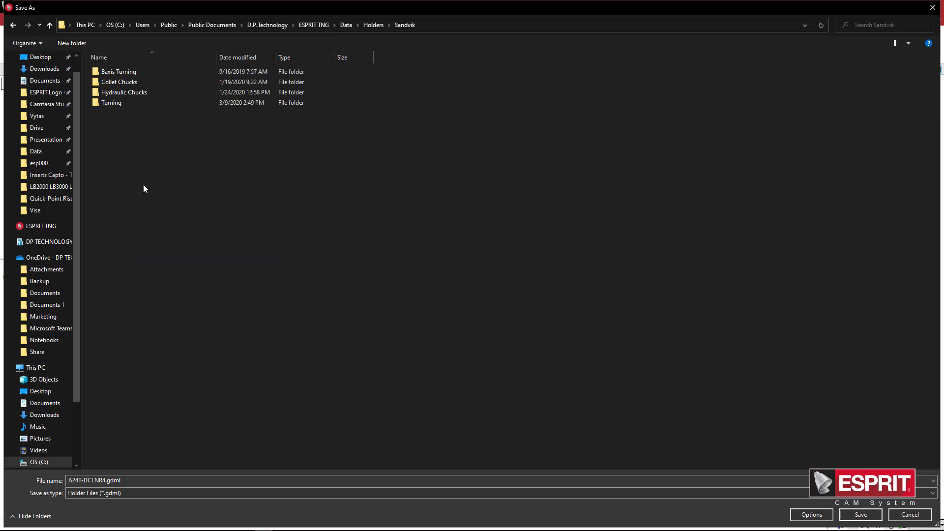
double_click(128, 104)
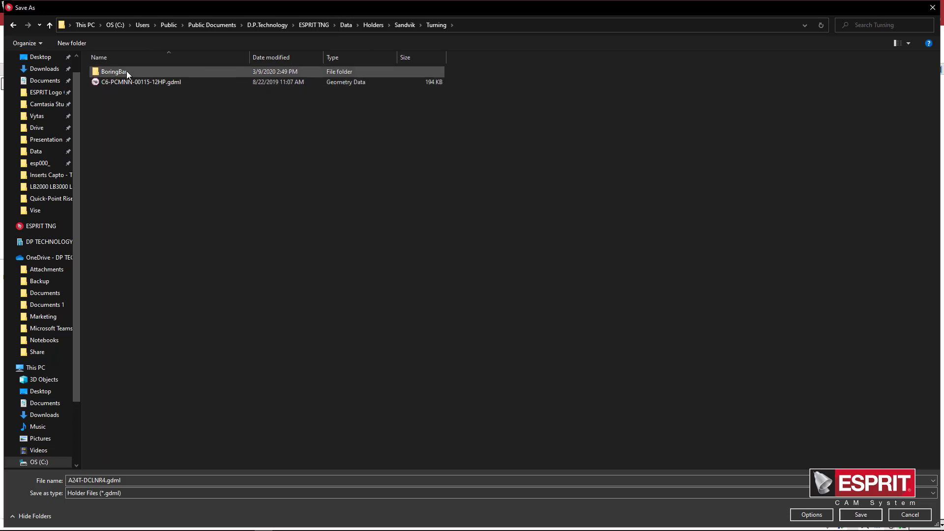
double_click(130, 72)
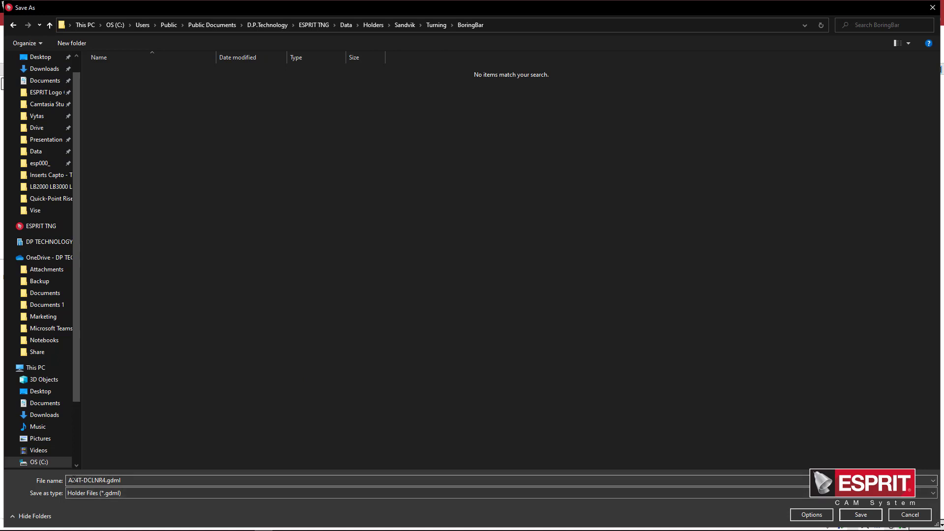
left_click(103, 480)
left_click(105, 480)
type("-boringbar")
key("Return")
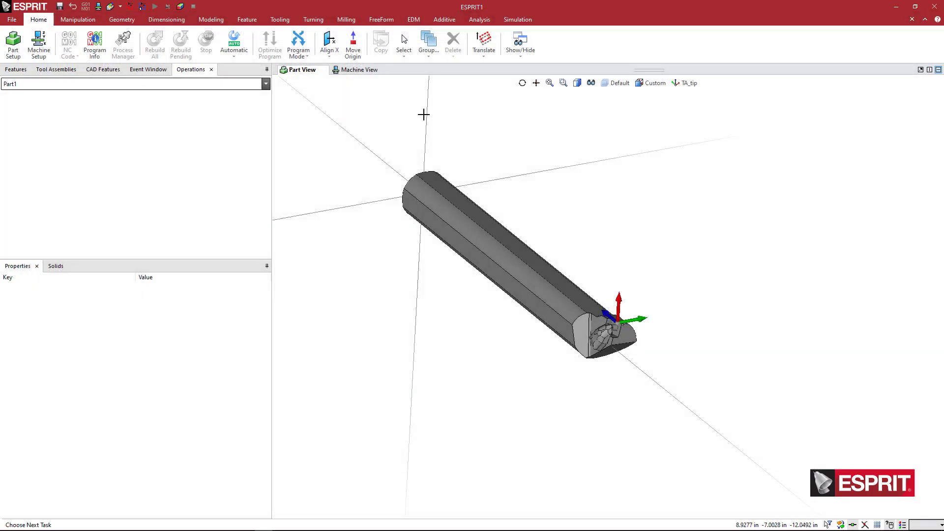
Step: Load the Okuma LB3000EX-II 800MYW machine file in Machine View and list Turret1 stations 1–12
left_click(359, 69)
left_click(39, 44)
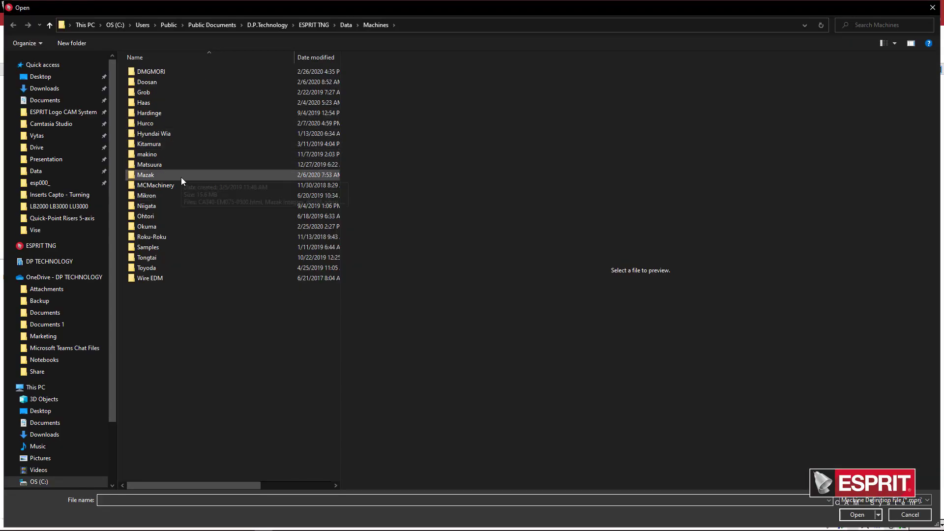
left_click(167, 225)
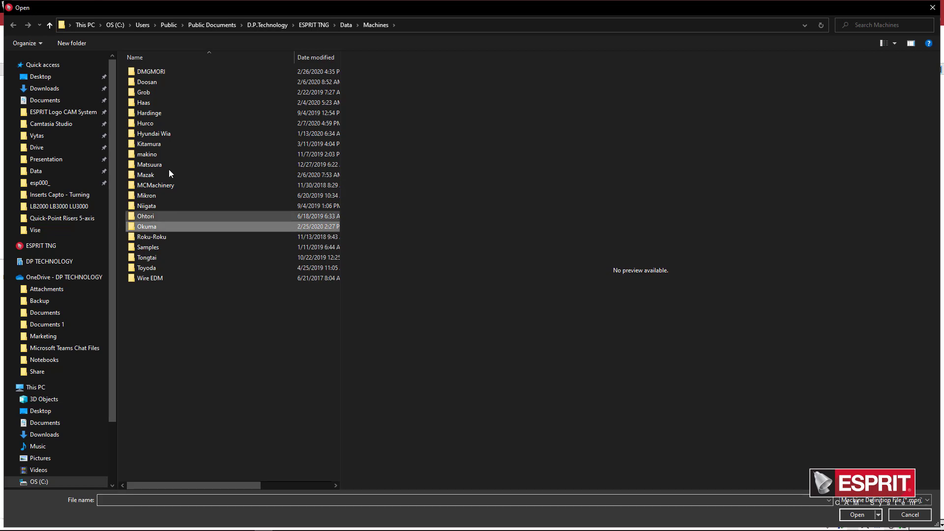
double_click(168, 226)
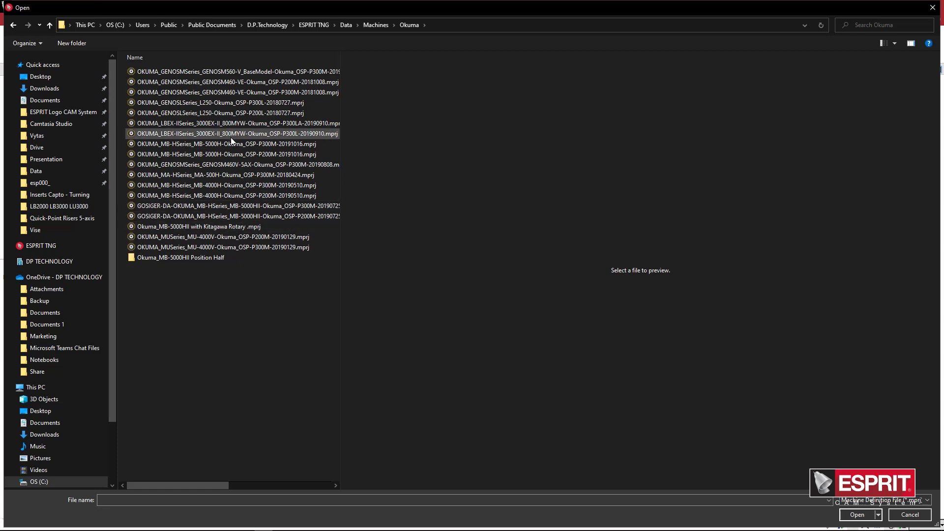
left_click(226, 123)
double_click(226, 123)
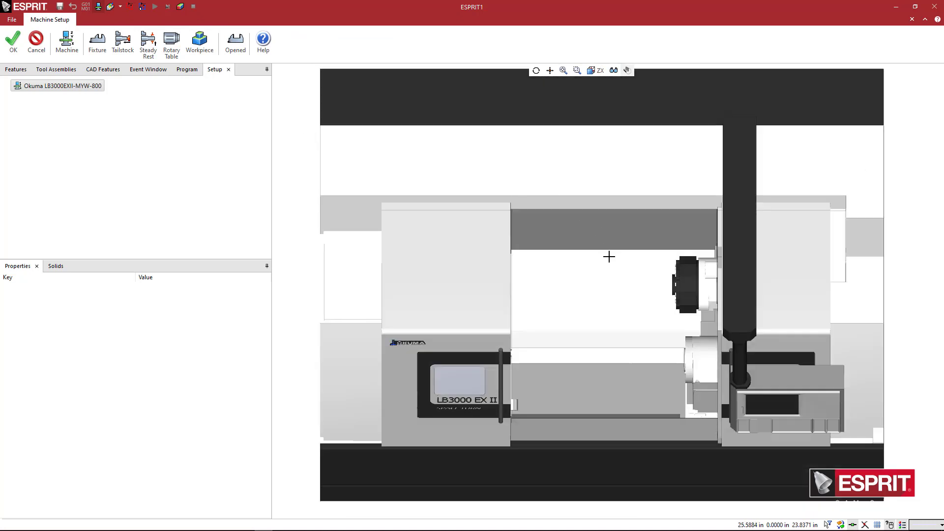
middle_click_drag(609, 257, 533, 225)
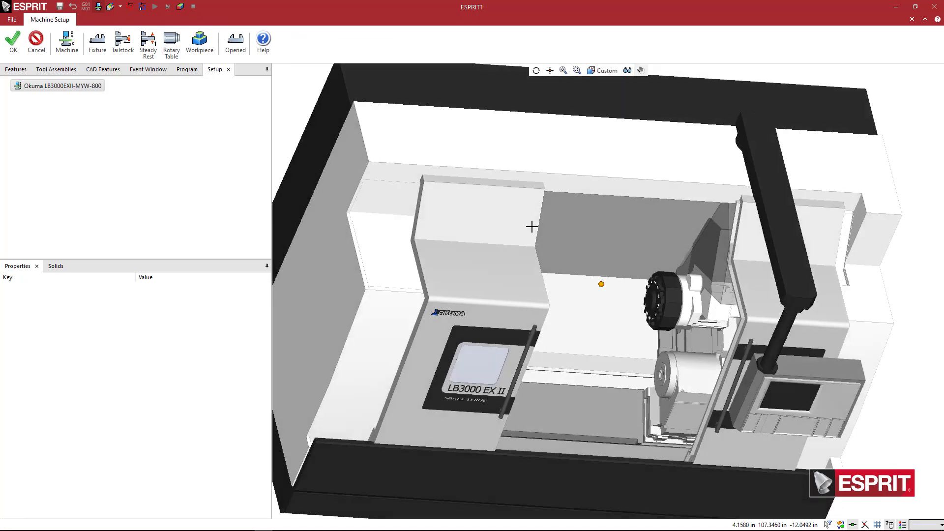
left_click(14, 44)
left_click(53, 70)
right_click(58, 95)
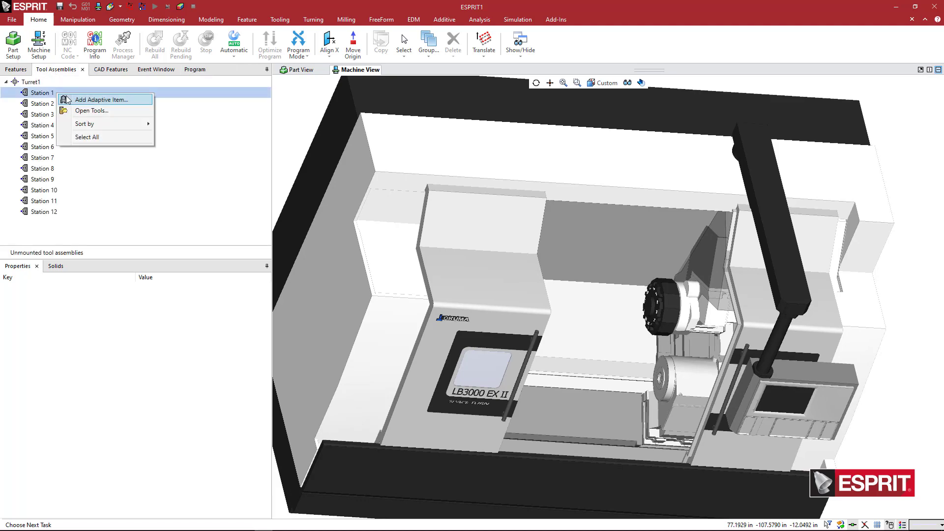
left_click(84, 100)
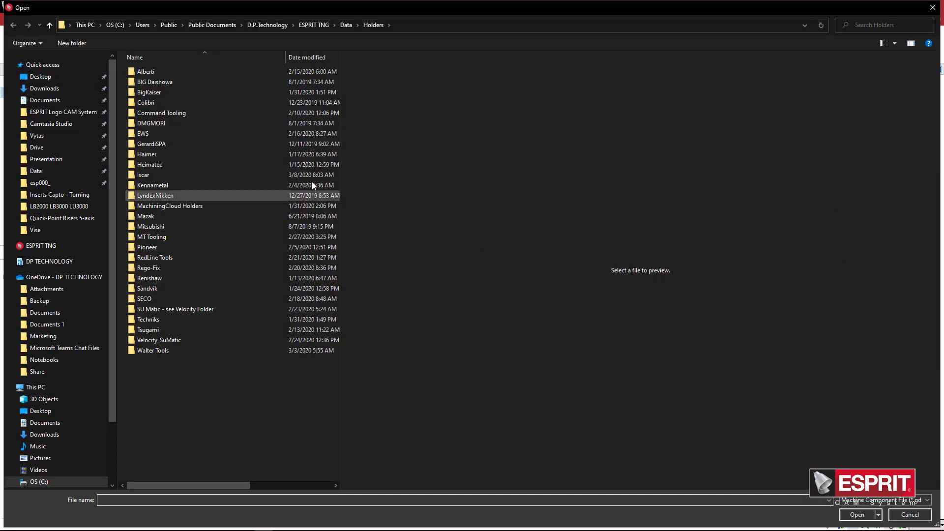
left_click(181, 338)
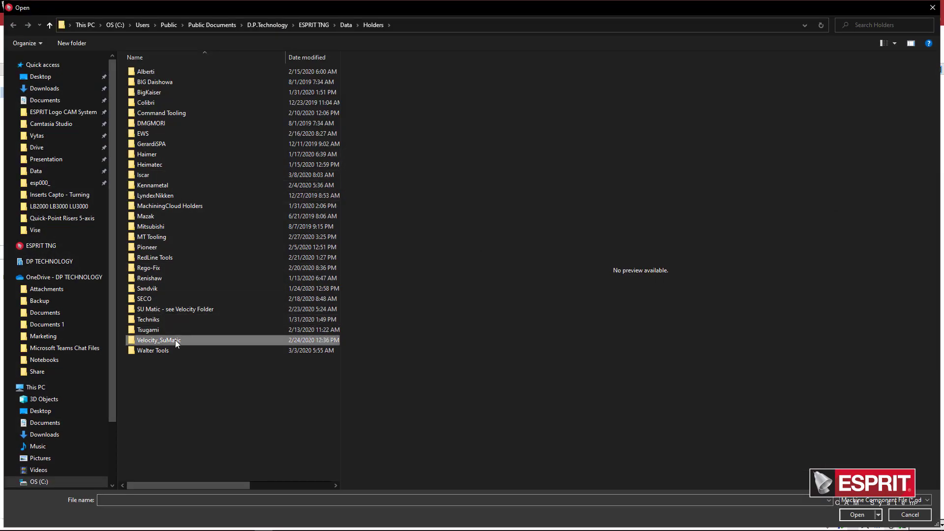
double_click(175, 341)
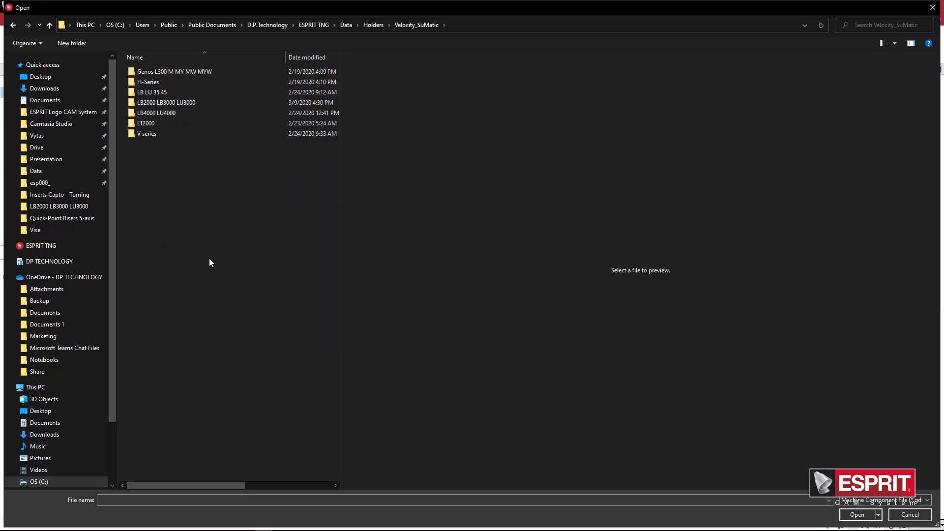
left_click(170, 102)
double_click(171, 103)
left_click(214, 72)
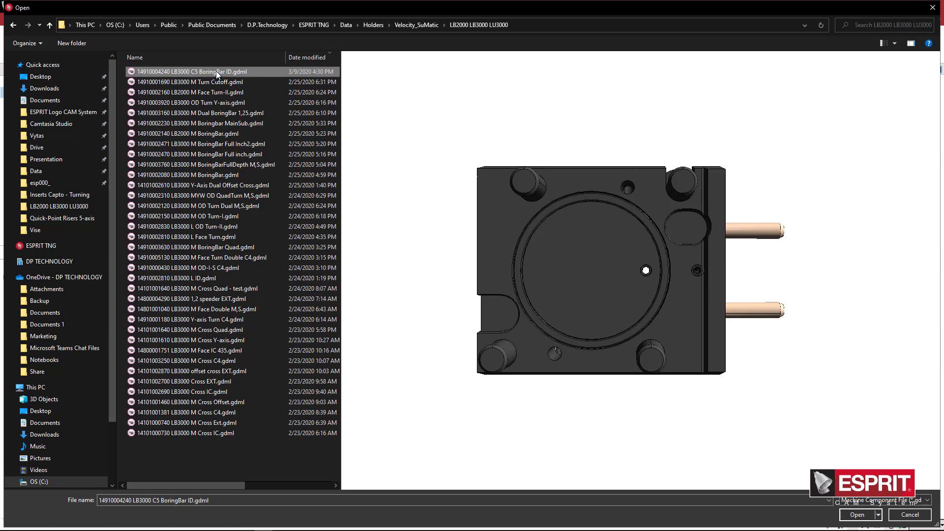
double_click(226, 70)
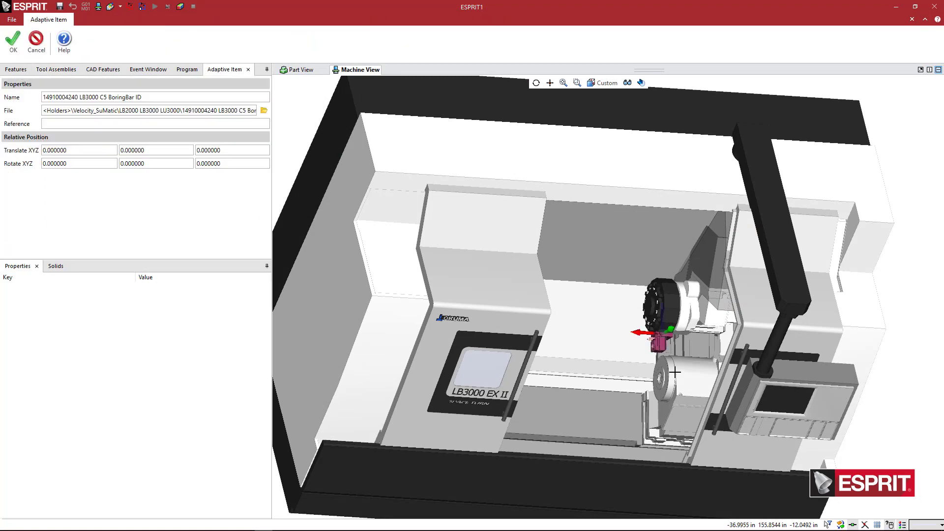
scroll(627, 348, "up", 10)
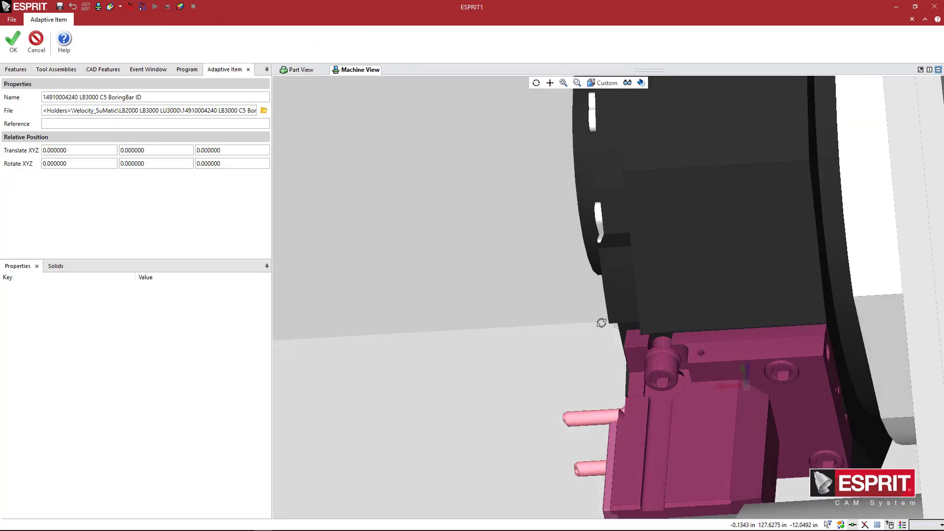
middle_click_drag(602, 322, 606, 298)
Step: Confirm the holder, then add the Sandvik Turning A24T-DCLNR4 boring bar onto it
left_click(14, 42)
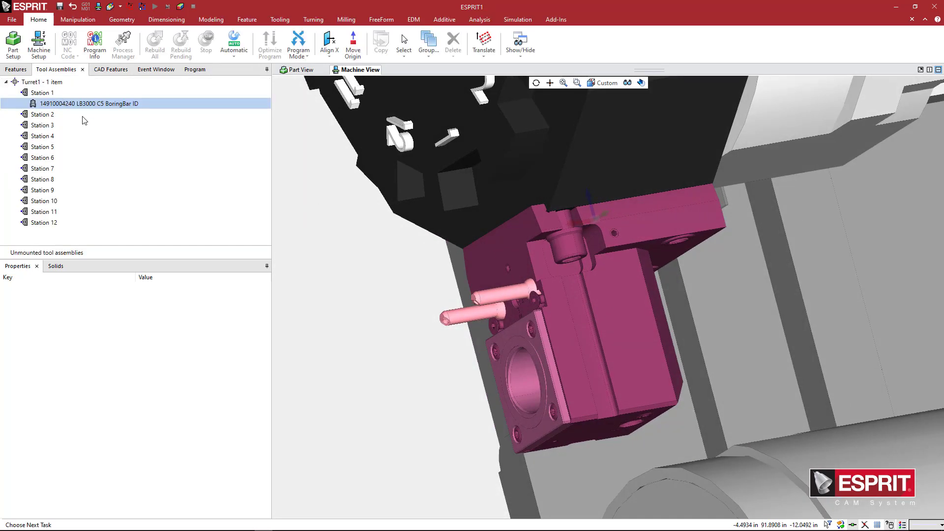
right_click(74, 106)
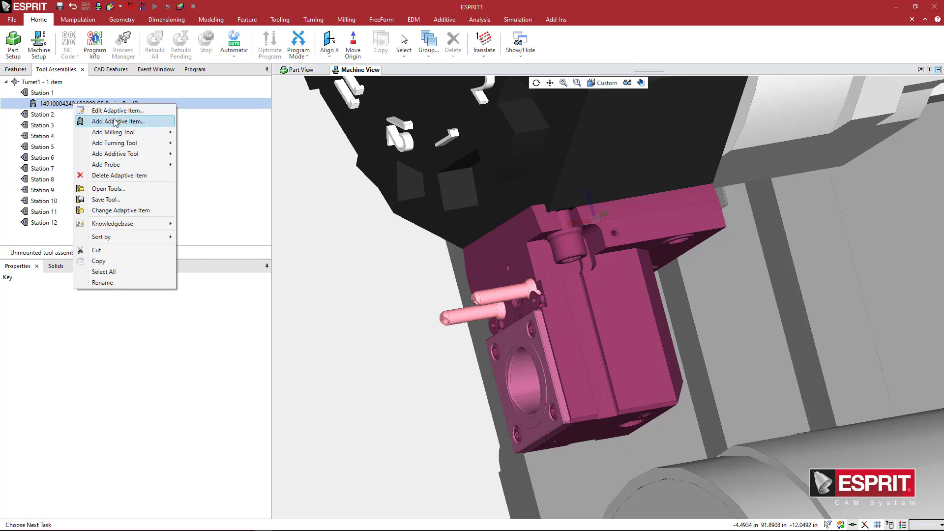
left_click(104, 122)
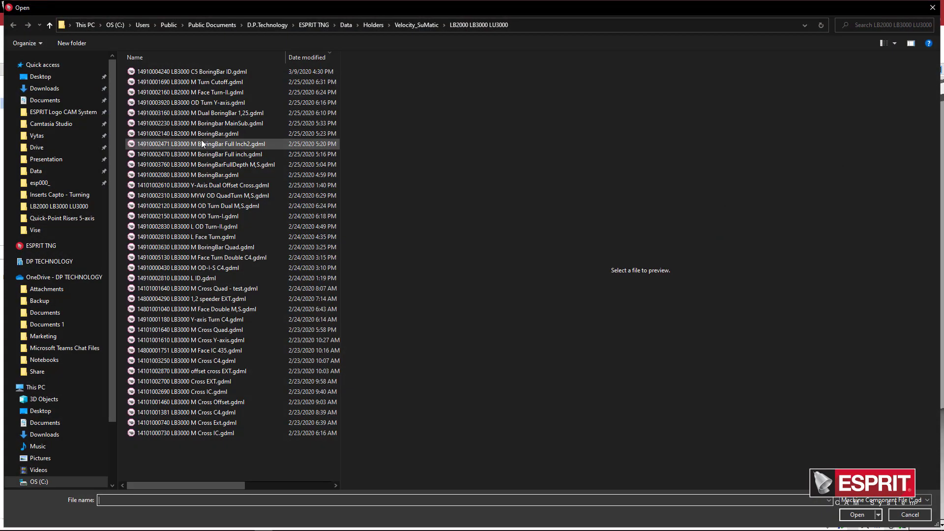
left_click(373, 25)
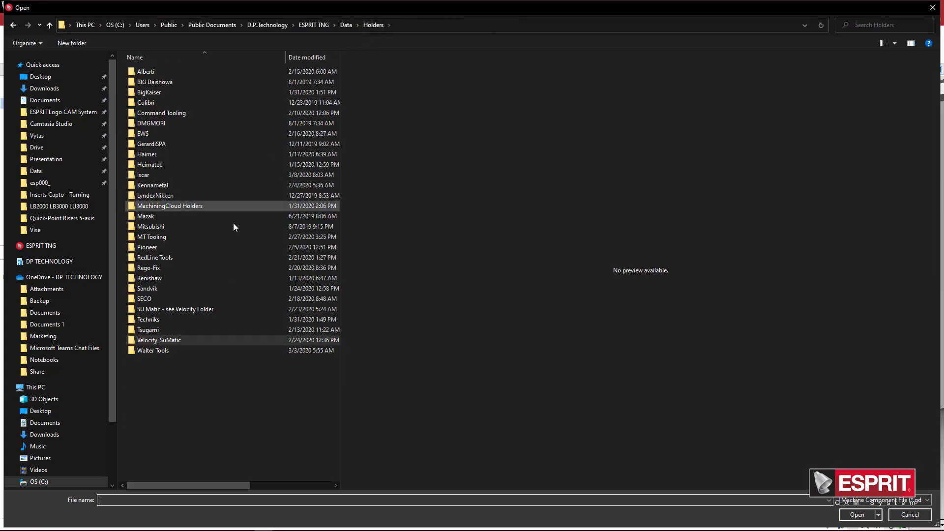
double_click(151, 289)
double_click(161, 102)
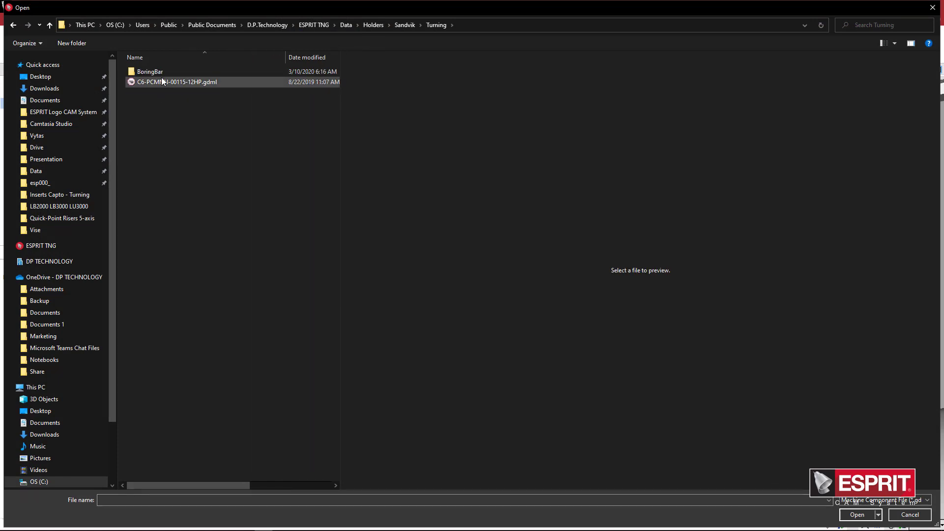
double_click(161, 73)
left_click(169, 73)
double_click(170, 73)
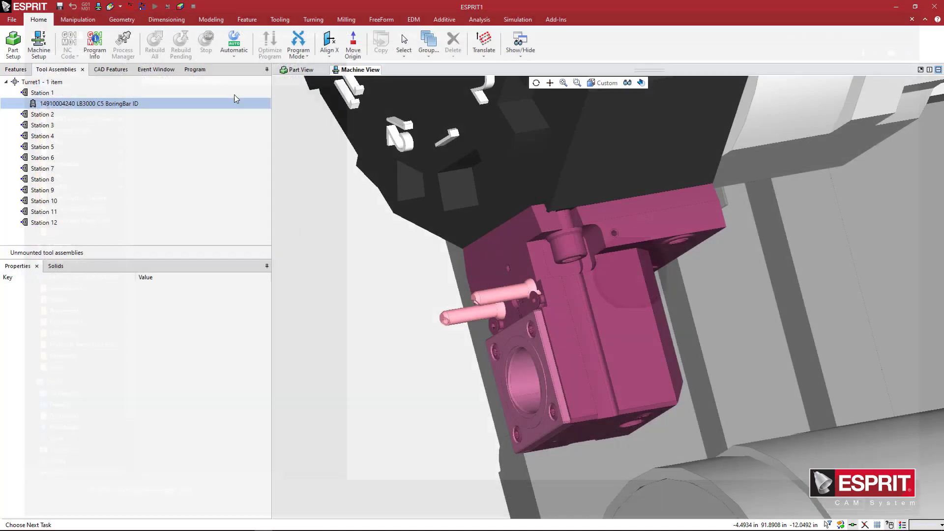
Step: Offset the boring bar by 4 along Z and view the turret side-on
scroll(489, 321, "down", 5)
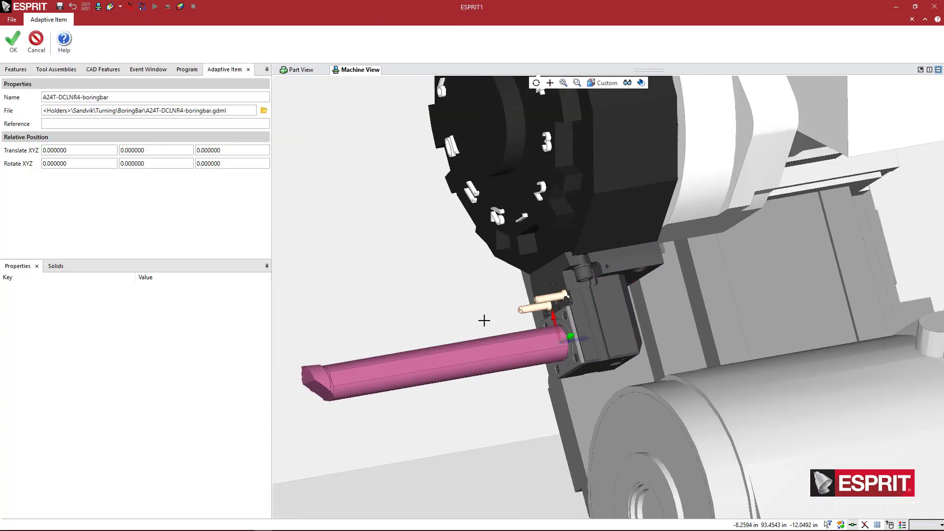
scroll(504, 346, "up", 1)
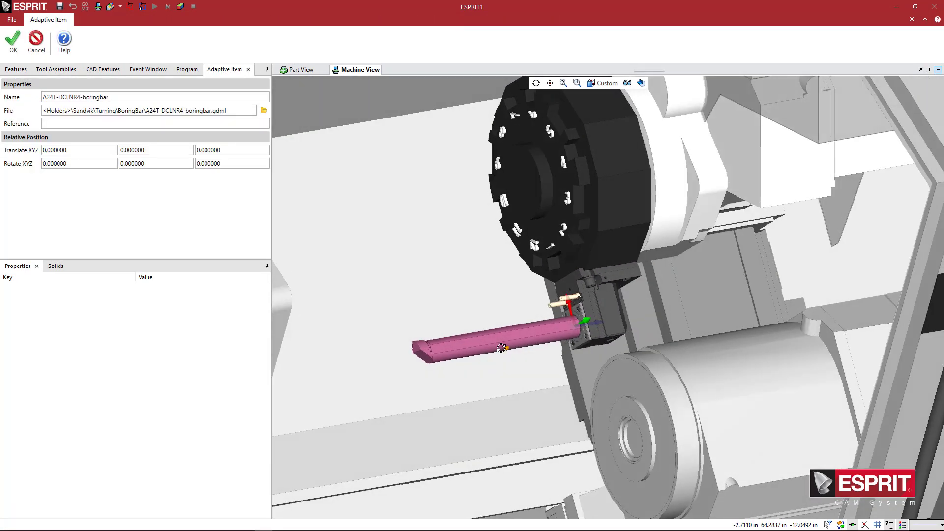
left_click(209, 151)
type("4")
key("Tab")
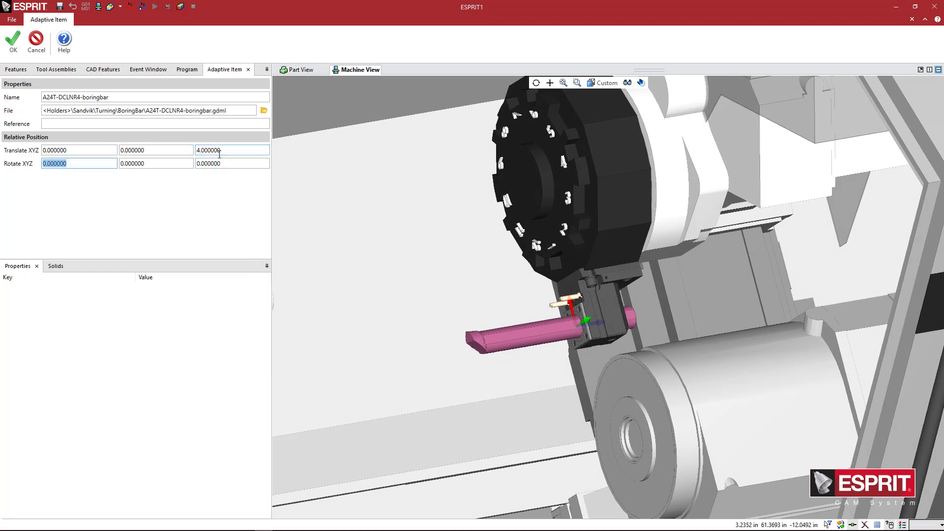
middle_click_drag(408, 355, 571, 361)
scroll(544, 361, "up", 2)
scroll(518, 365, "down", 3)
scroll(561, 358, "up", 2)
scroll(583, 343, "up", 2)
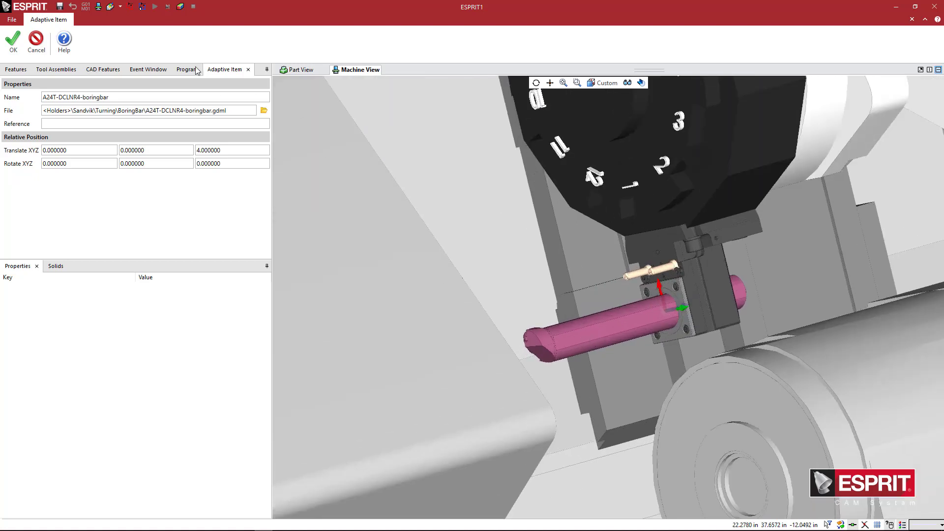
left_click(13, 42)
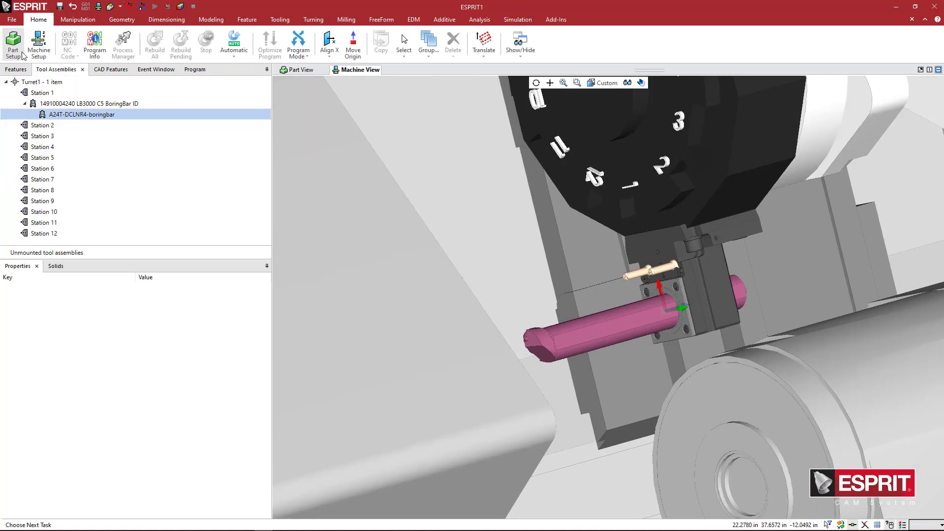
double_click(115, 104)
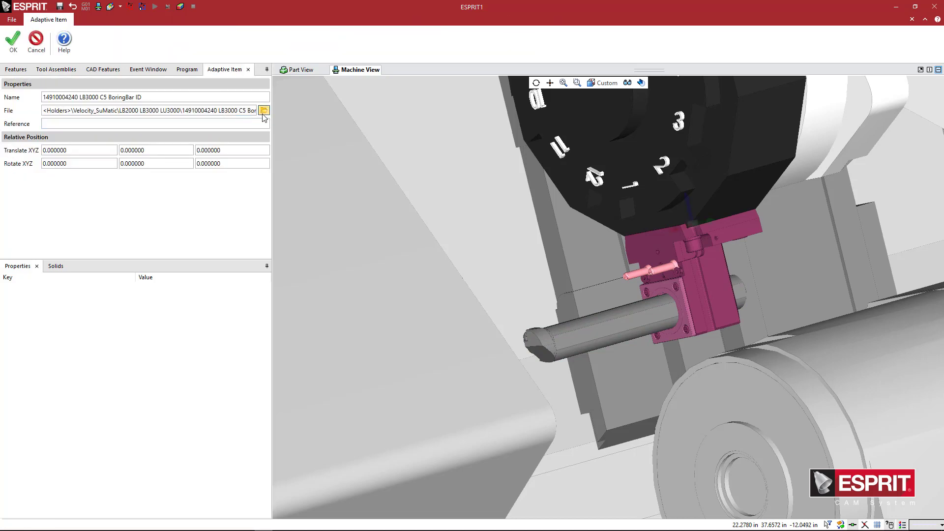
left_click(264, 113)
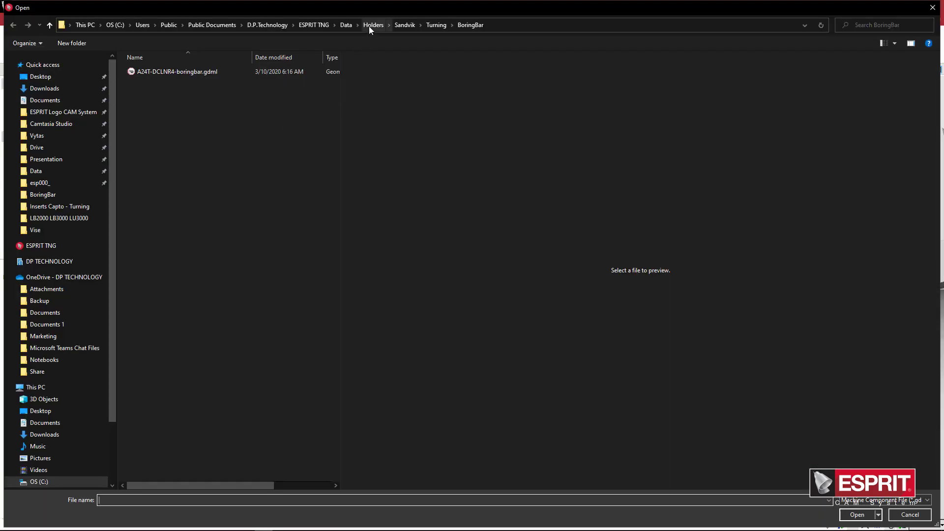
left_click(373, 25)
double_click(181, 339)
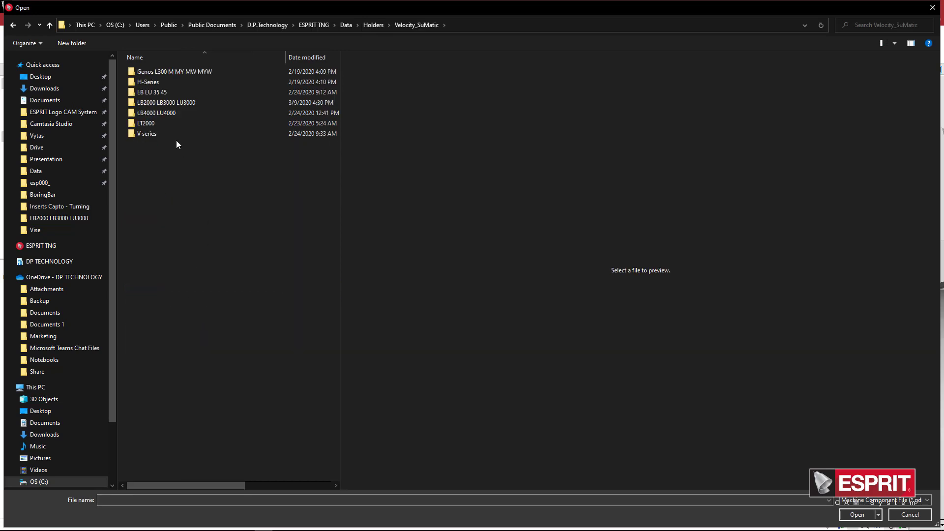
double_click(177, 104)
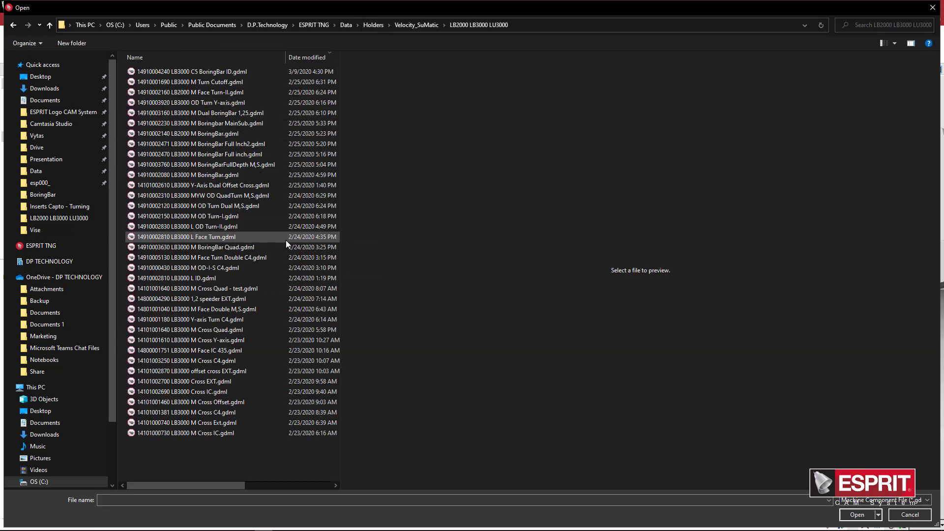
left_click(233, 134)
left_click_drag(559, 264, 501, 211)
left_click(858, 515)
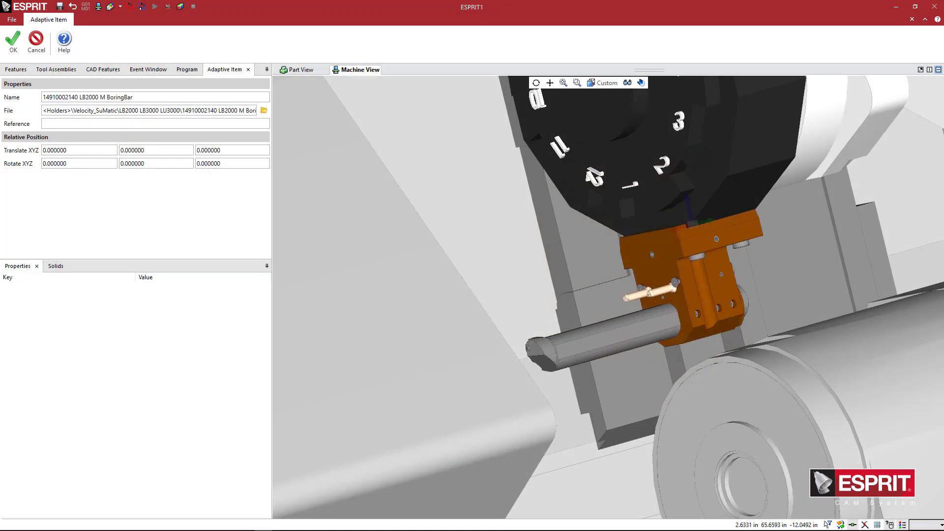
Step: Hide the bottom two machine components to see the holder clearly
scroll(692, 350, "up", 6)
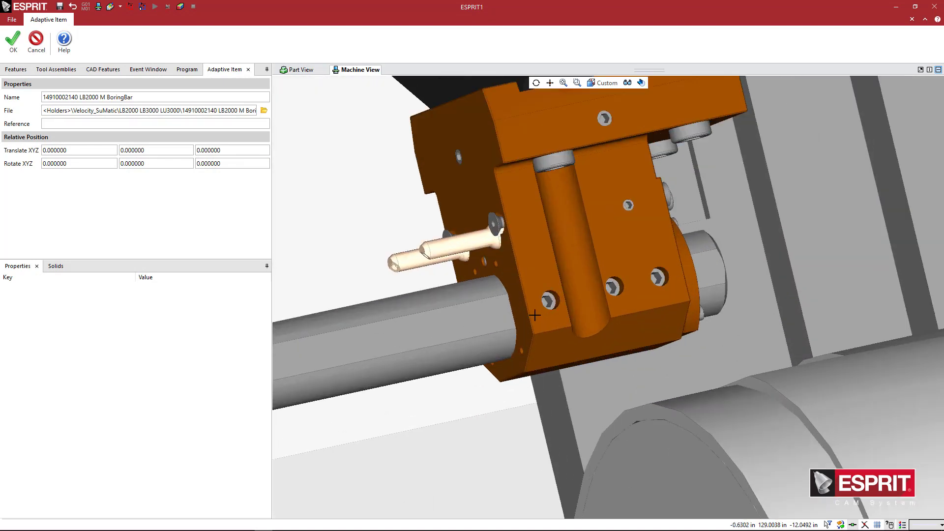
middle_click_drag(534, 315, 632, 297)
left_click(628, 82)
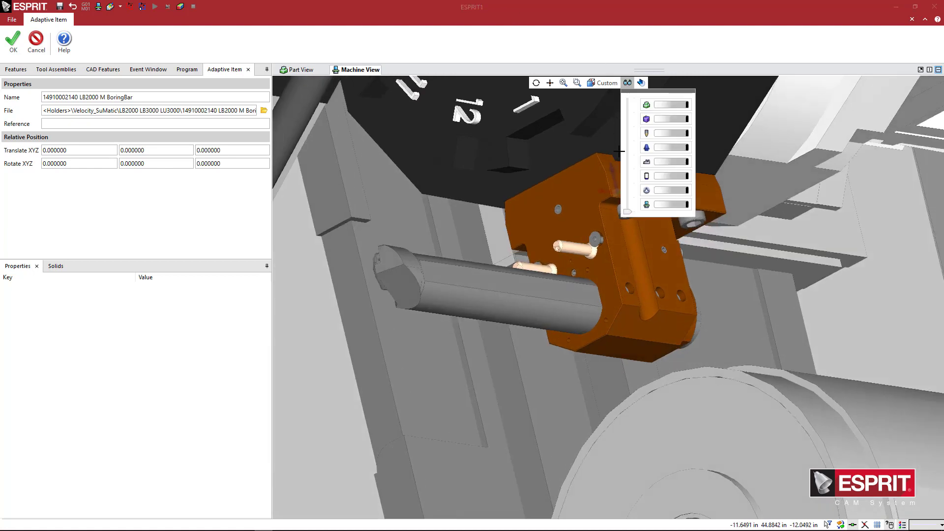
left_click_drag(627, 210, 628, 183)
Step: Orbit and zoom around the new holder and boring bar end to inspect them
middle_click_drag(527, 300, 600, 310)
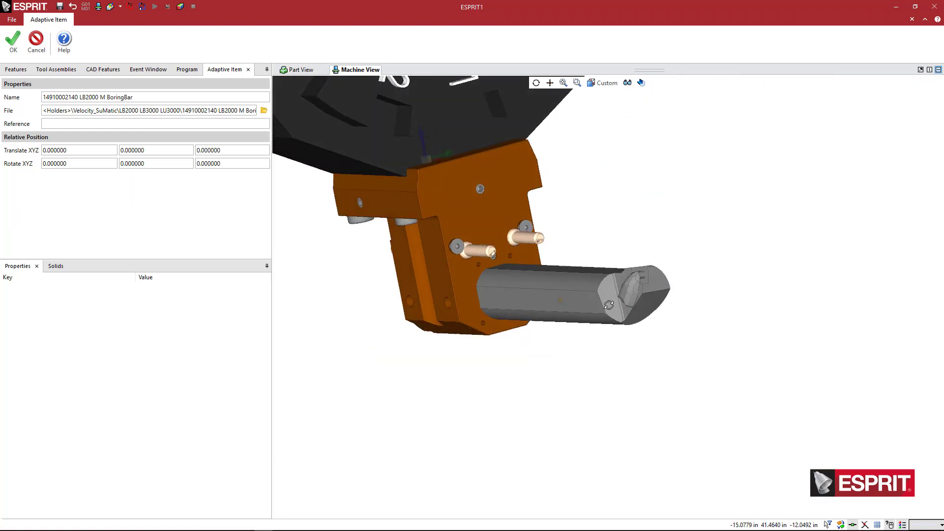
scroll(493, 294, "up", 6)
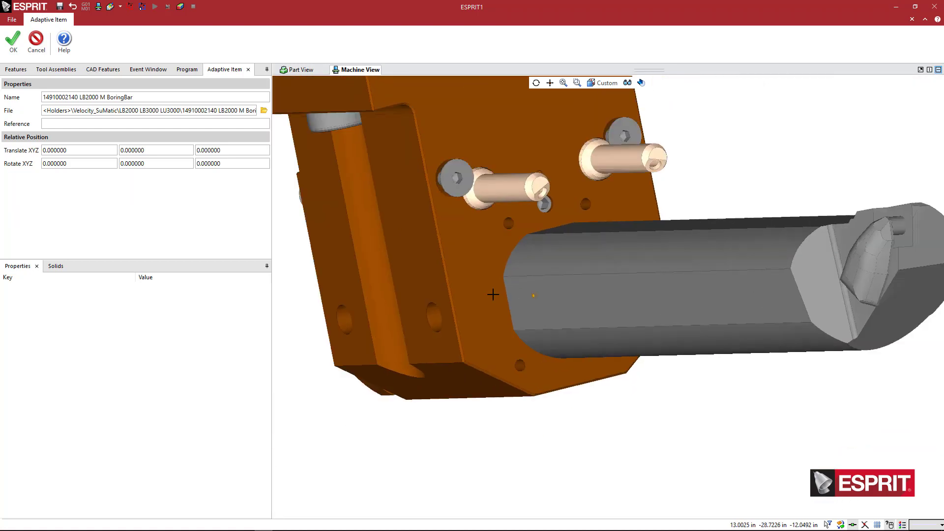
middle_click_drag(494, 294, 463, 307)
scroll(466, 305, "down", 3)
scroll(527, 249, "up", 8)
scroll(514, 231, "up", 2)
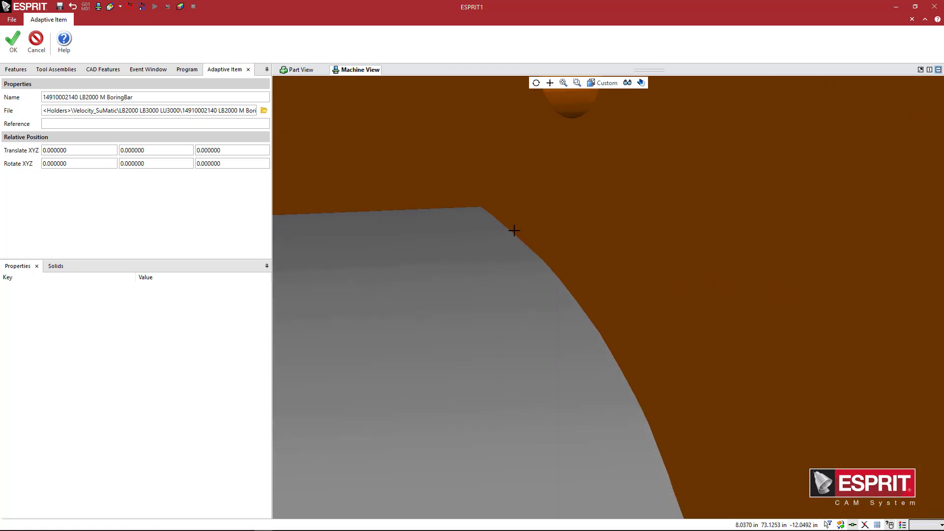
scroll(512, 228, "down", 5)
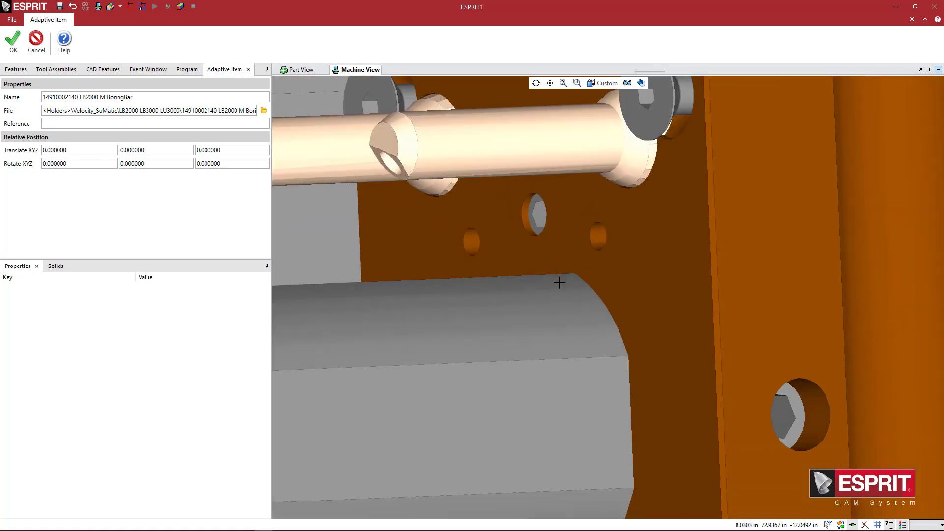
middle_click_drag(559, 281, 615, 306)
scroll(550, 267, "down", 3)
scroll(586, 295, "down", 4)
scroll(581, 306, "down", 3)
scroll(607, 308, "down", 2)
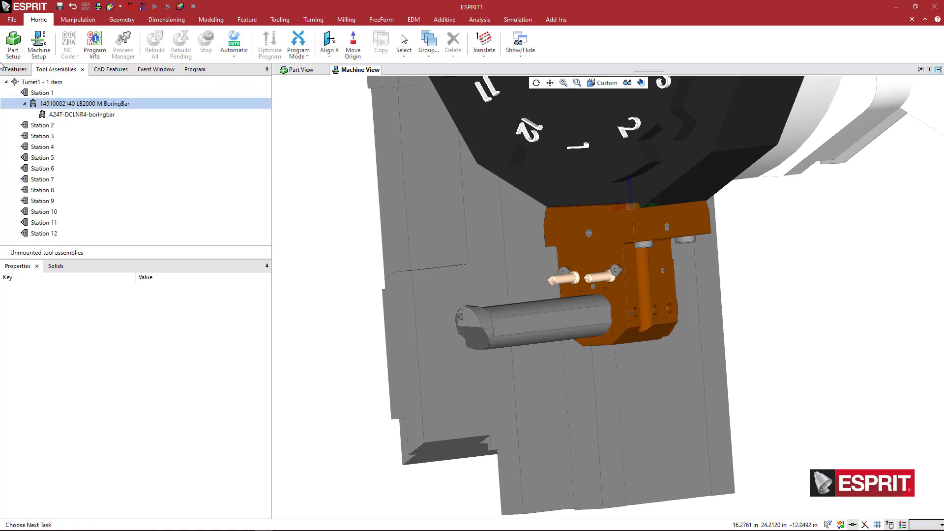
Step: Add a new Turning tool to the A24T-DCLNR4 boring bar and scroll its editor to Geometry
left_click(82, 114)
middle_click_drag(472, 313, 506, 320)
scroll(479, 315, "up", 3)
right_click(137, 121)
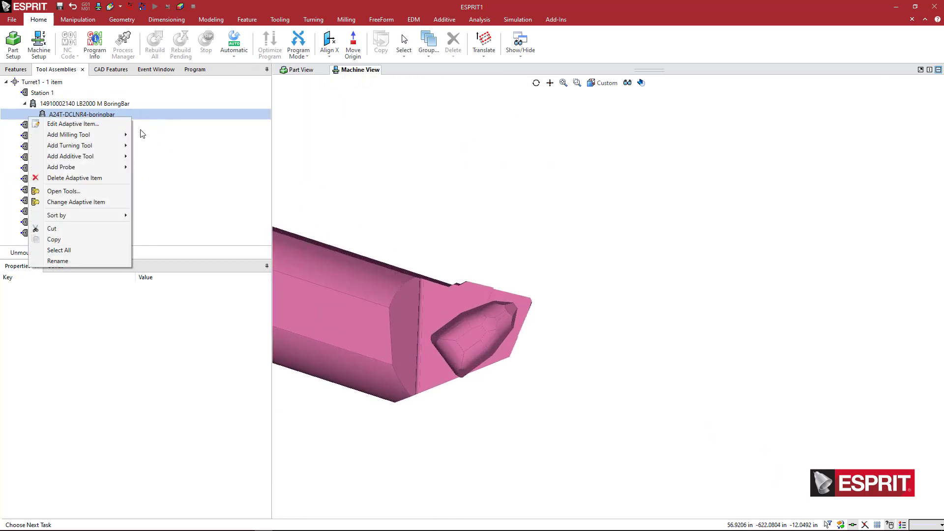
mouse_move(121, 146)
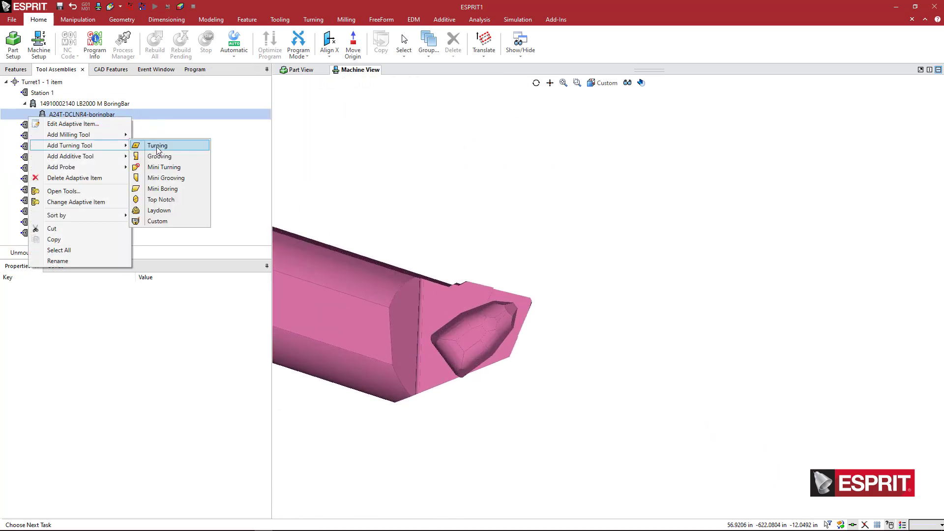
left_click(158, 146)
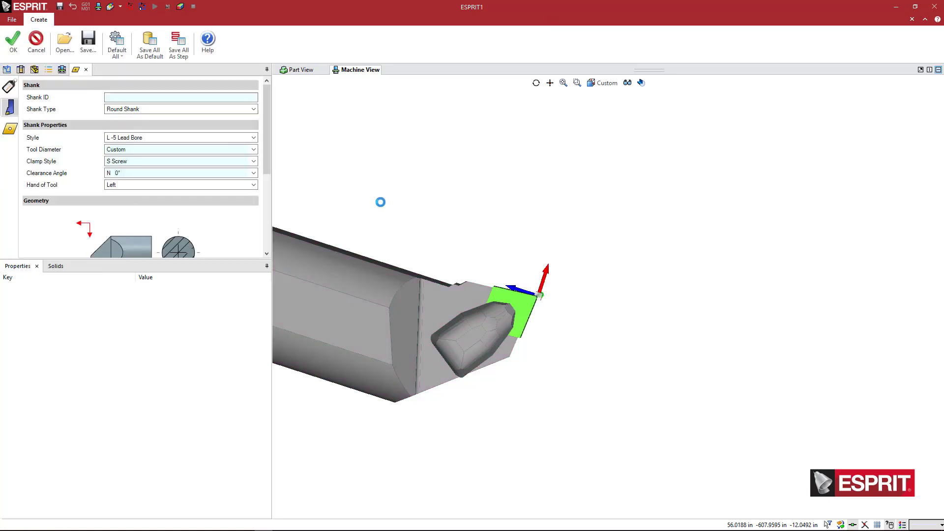
middle_click_drag(485, 273, 551, 227)
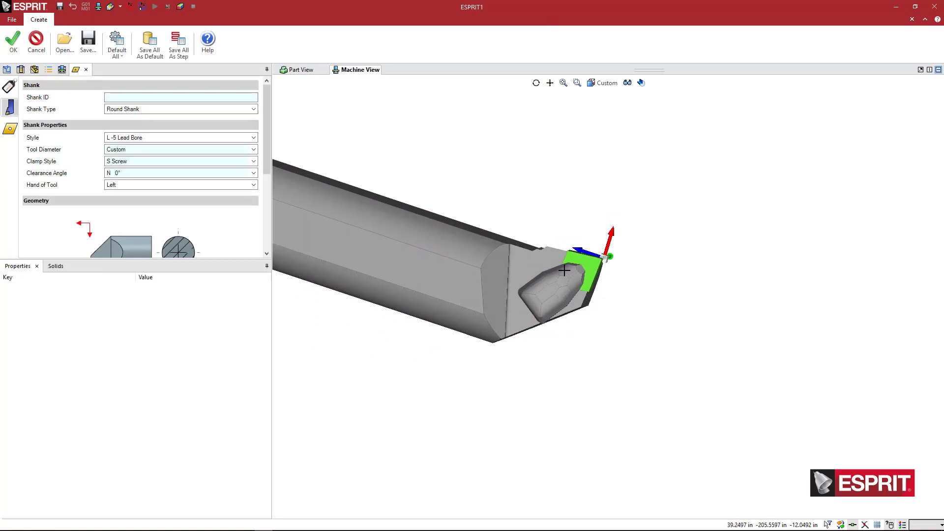
scroll(570, 269, "up", 2)
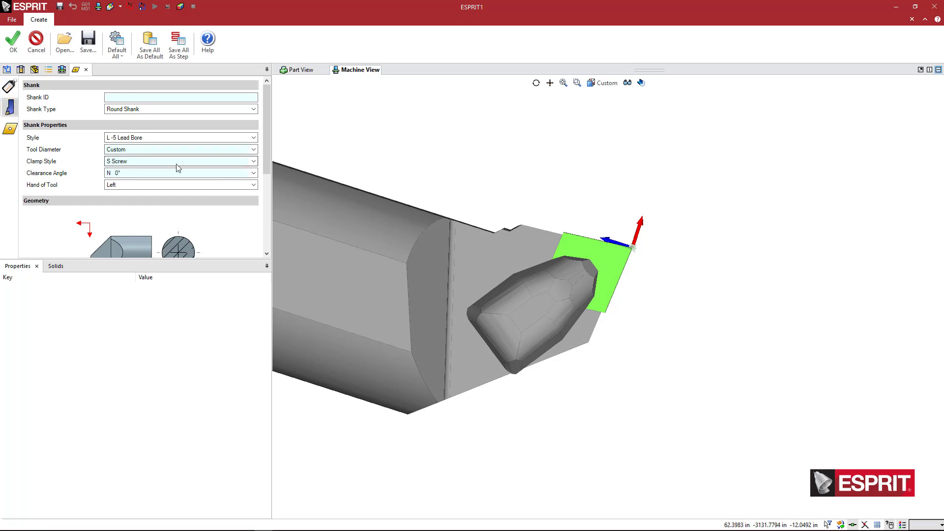
left_click_drag(268, 135, 283, 195)
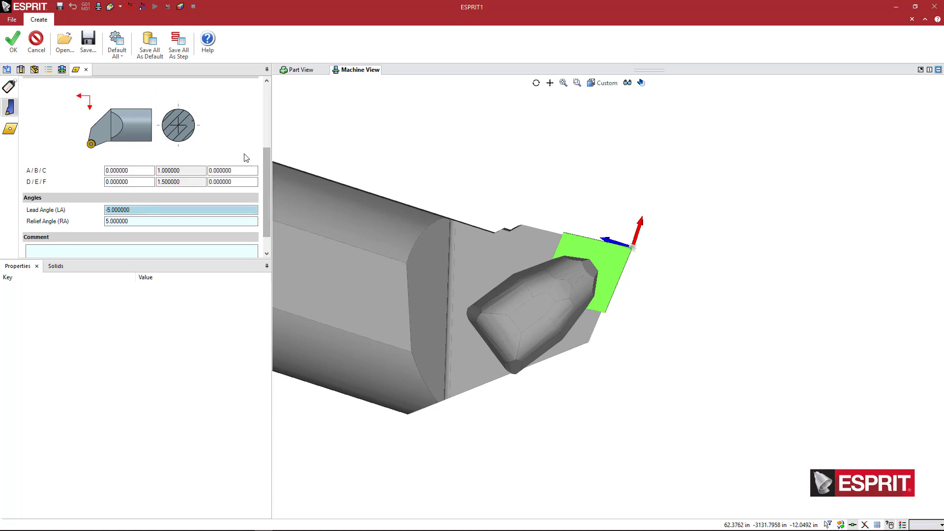
left_click(126, 170)
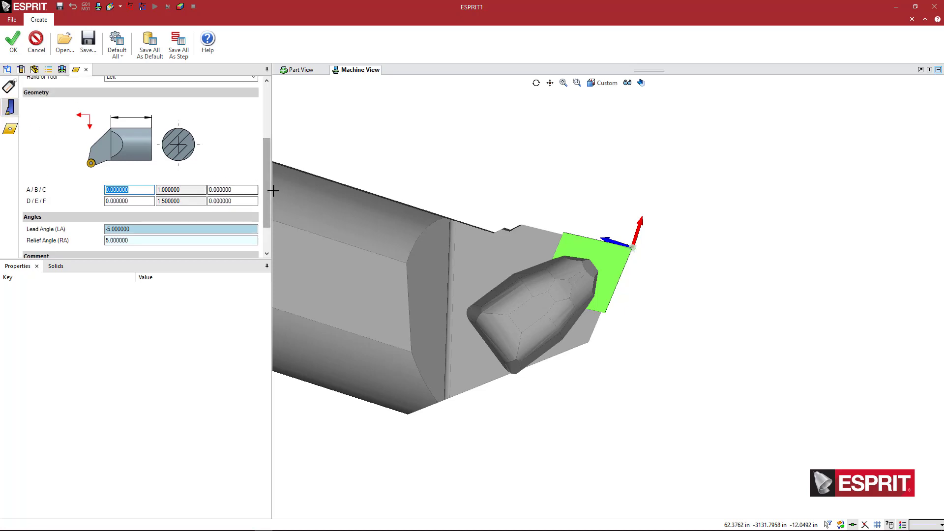
scroll(268, 190, "up", 3)
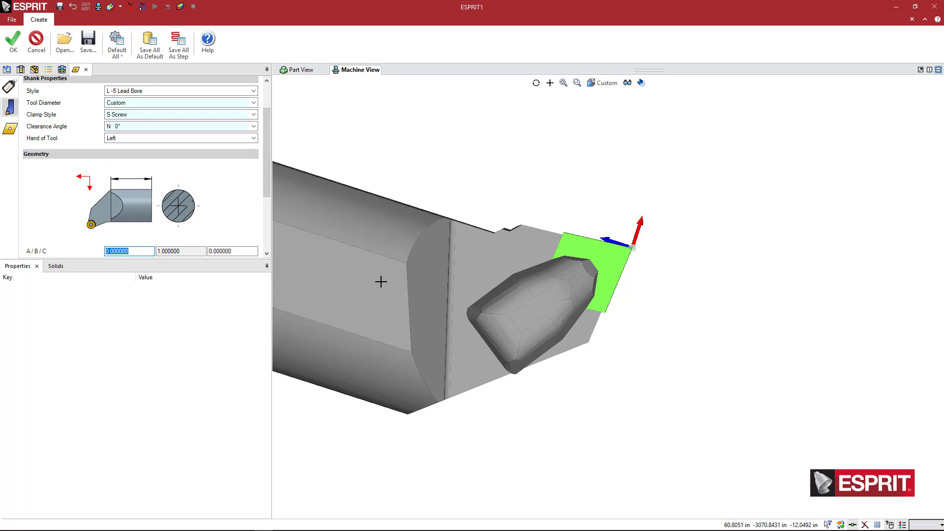
scroll(361, 281, "down", 5)
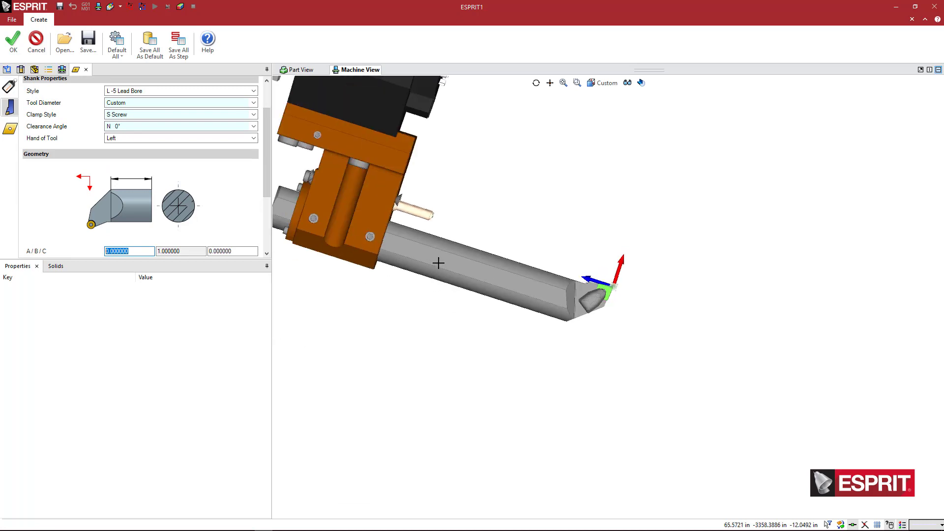
middle_click_drag(442, 262, 457, 272)
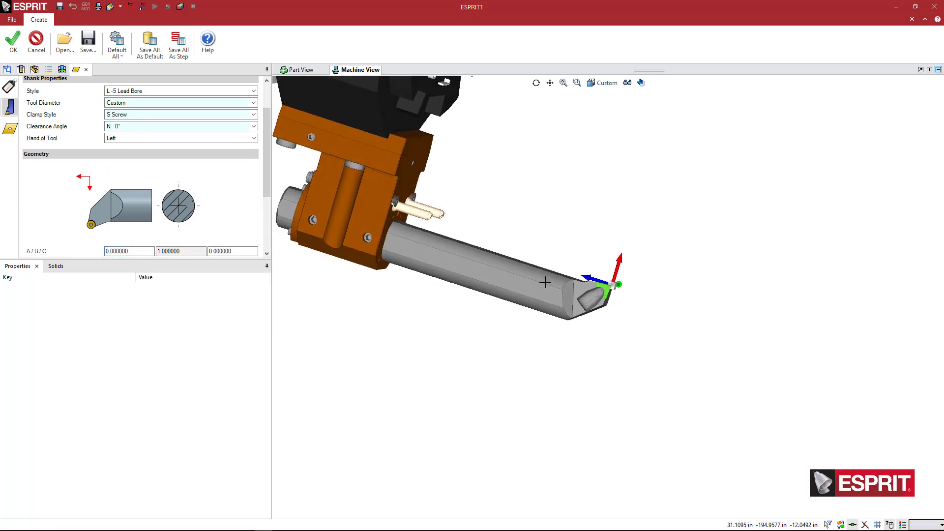
middle_click_drag(546, 282, 545, 285)
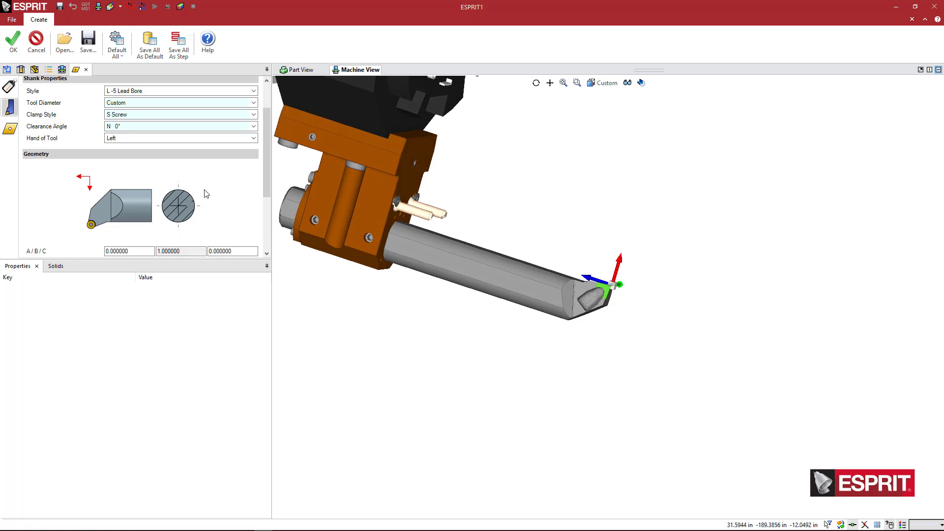
scroll(266, 156, "down", 3)
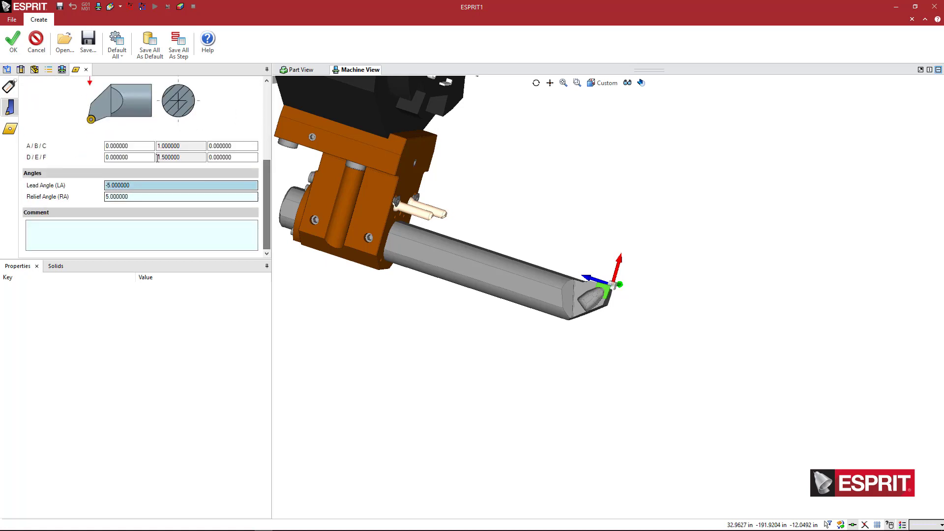
scroll(29, 136, "up", 5)
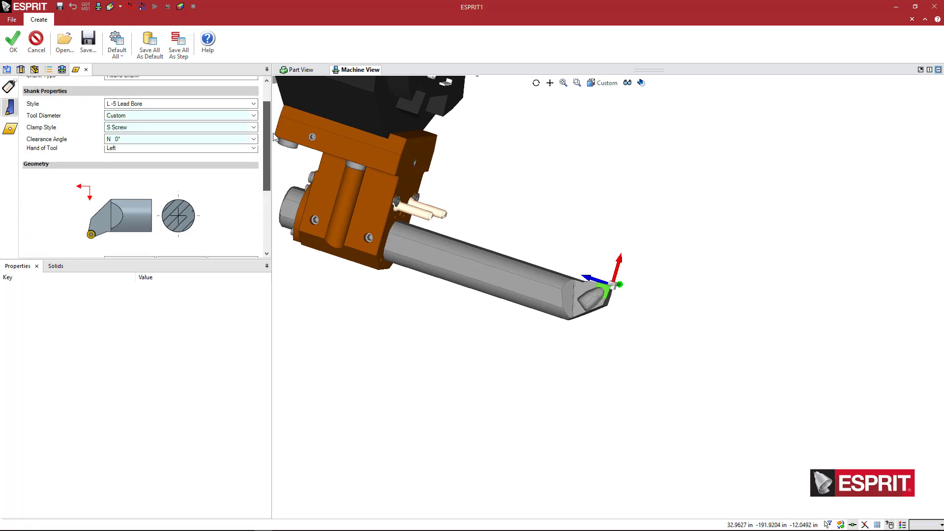
Step: Change the V Diamond 35° insert's nose radius from 0.016 to 0.032 and orbit to check it
left_click(10, 129)
left_click_drag(270, 149, 276, 216)
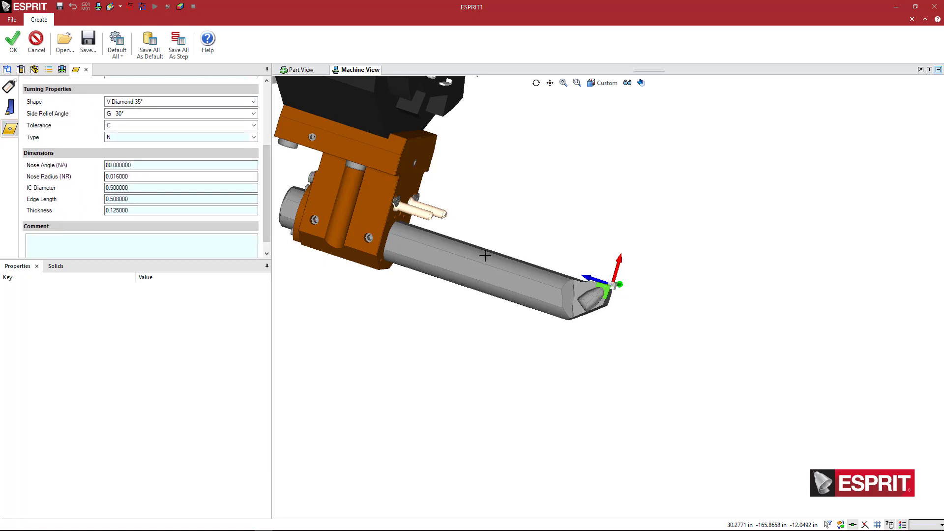
scroll(605, 288, "up", 10)
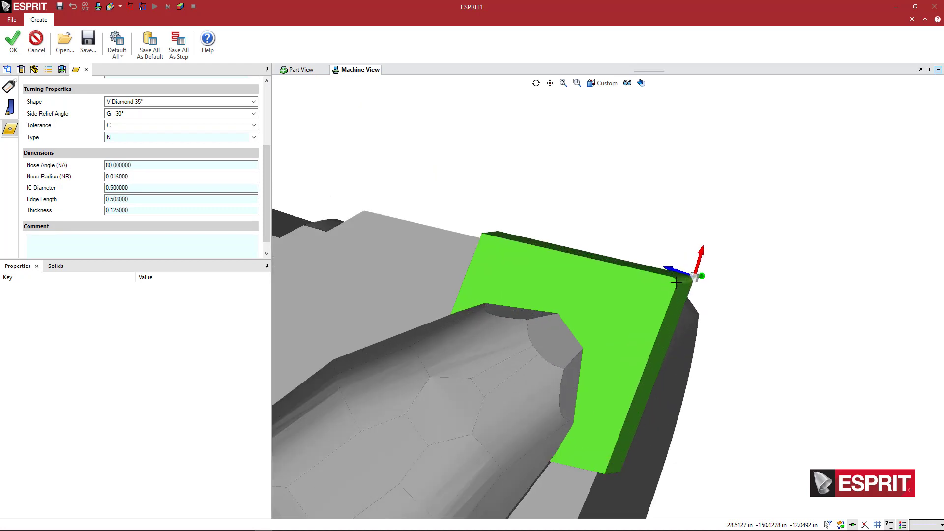
left_click_drag(129, 177, 115, 180)
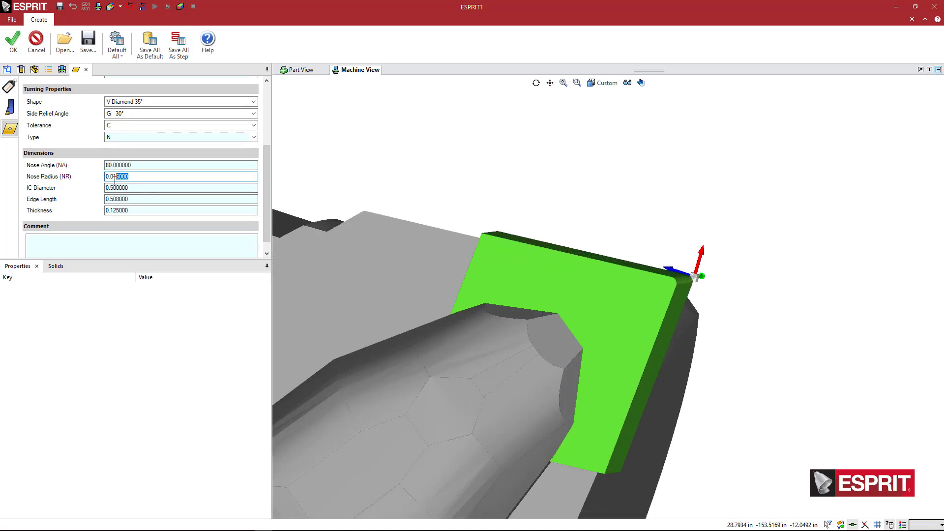
left_click(155, 185)
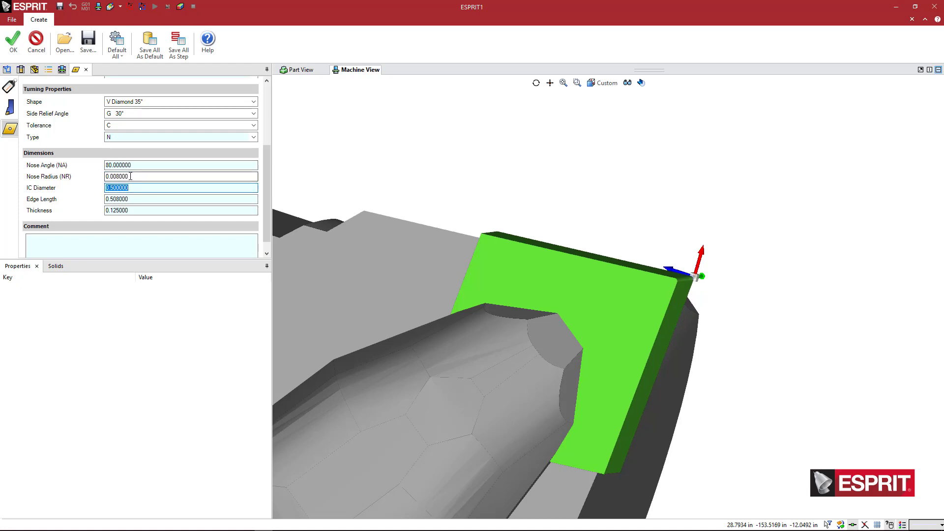
left_click_drag(133, 177, 106, 181)
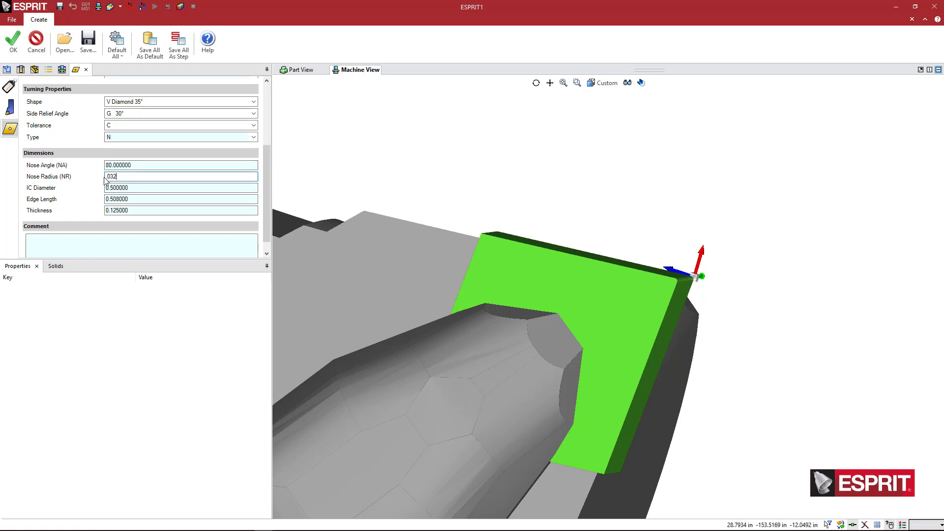
key("Tab")
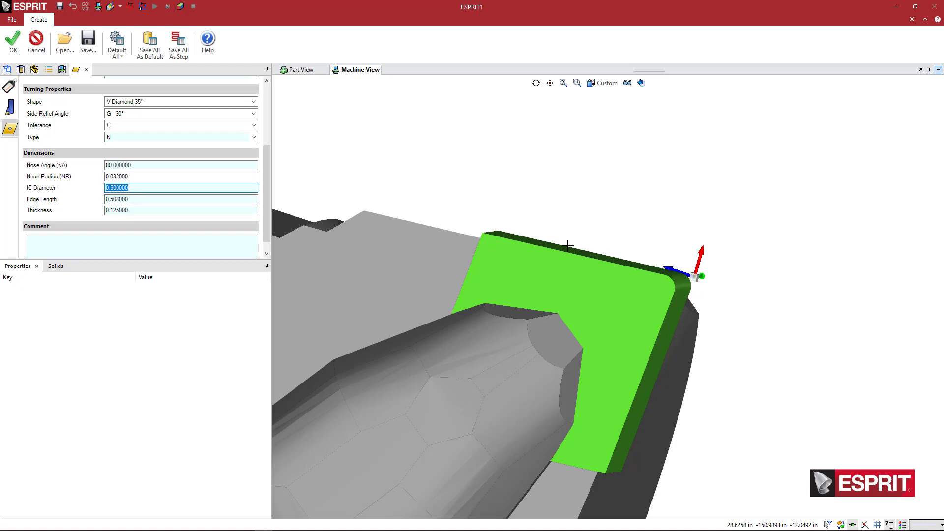
scroll(628, 258, "down", 3)
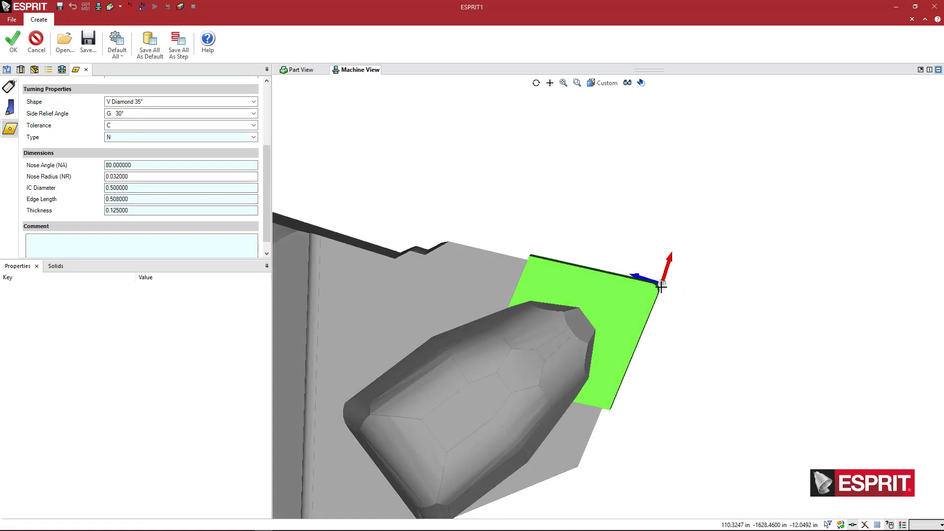
scroll(645, 271, "down", 2)
middle_click_drag(636, 268, 588, 261)
scroll(588, 262, "up", 5)
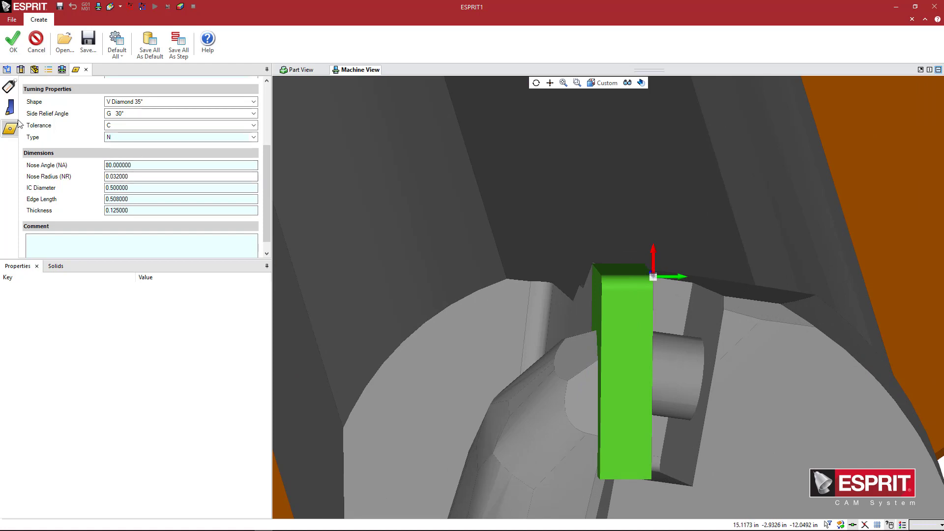
Step: Change the shank's Hand of Tool from Left to Right
left_click(9, 108)
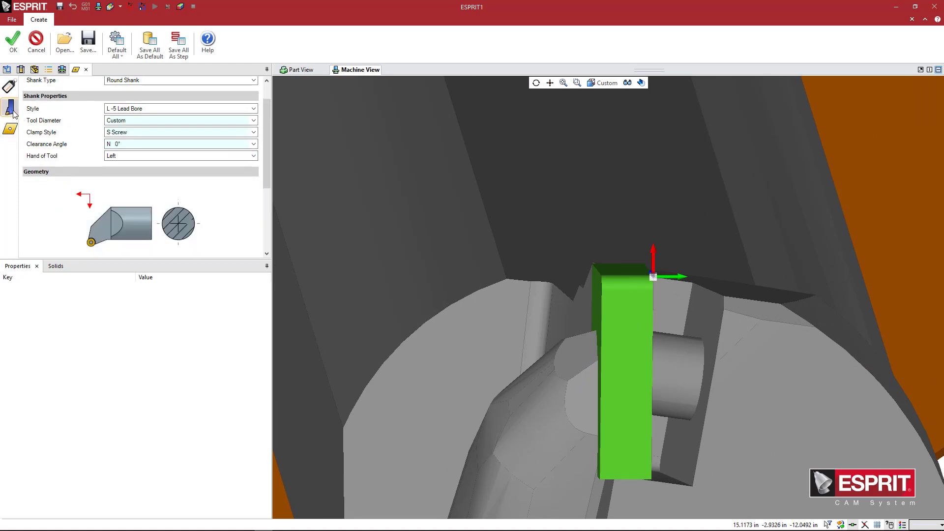
left_click(132, 157)
left_click(133, 170)
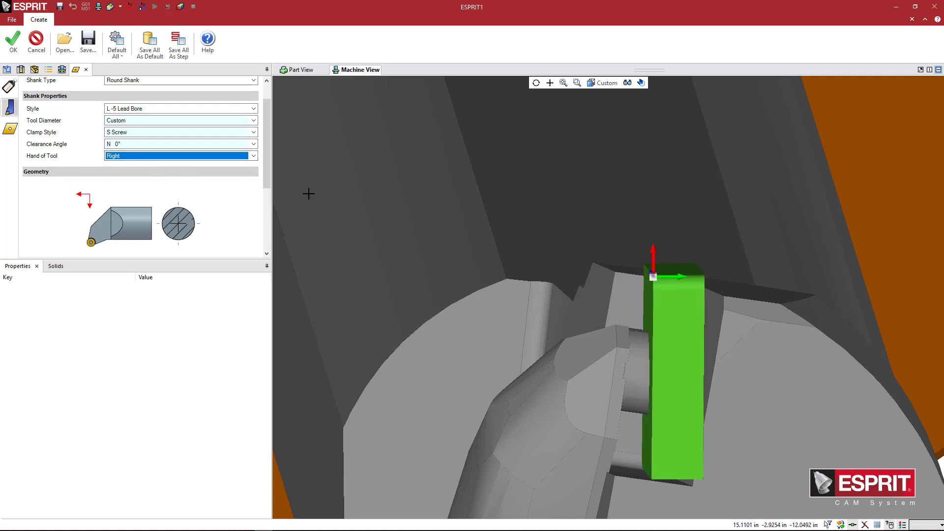
scroll(430, 220, "down", 3)
scroll(510, 251, "up", 8)
Step: Zoom and orbit to inspect the insert now on the opposite side of the bar
middle_click_drag(532, 246, 593, 291)
scroll(589, 260, "down", 5)
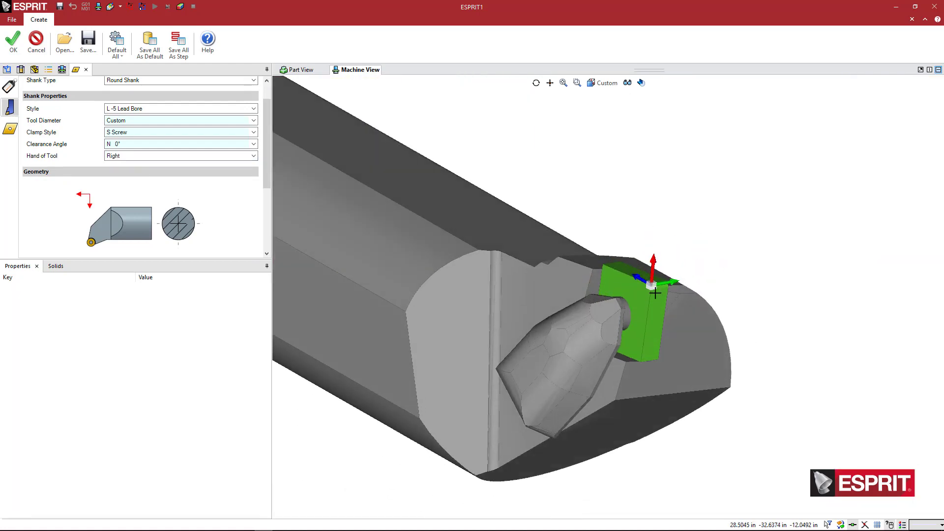
scroll(637, 291, "up", 4)
scroll(650, 293, "down", 3)
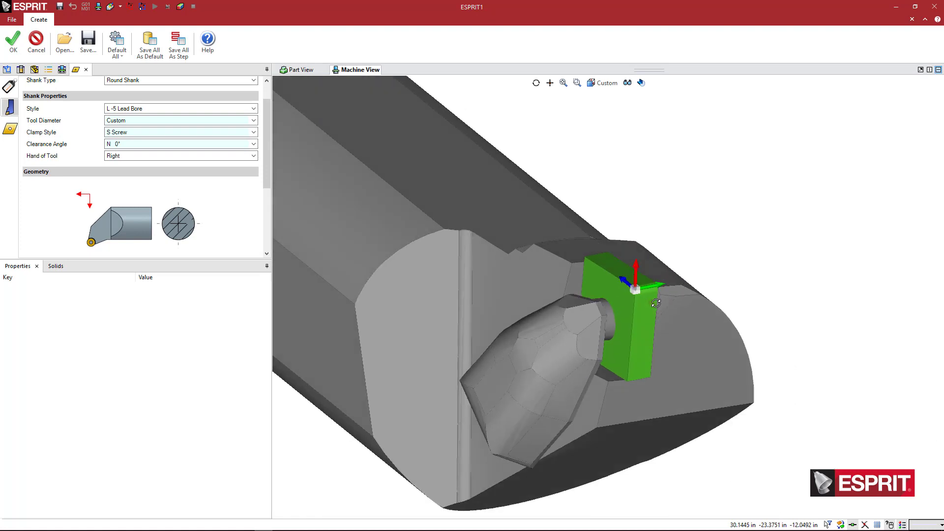
mouse_move(649, 293)
middle_mouse_down()
mouse_move(700, 289)
mouse_move(635, 294)
middle_mouse_up()
scroll(635, 293, "down", 2)
scroll(635, 294, "down", 3)
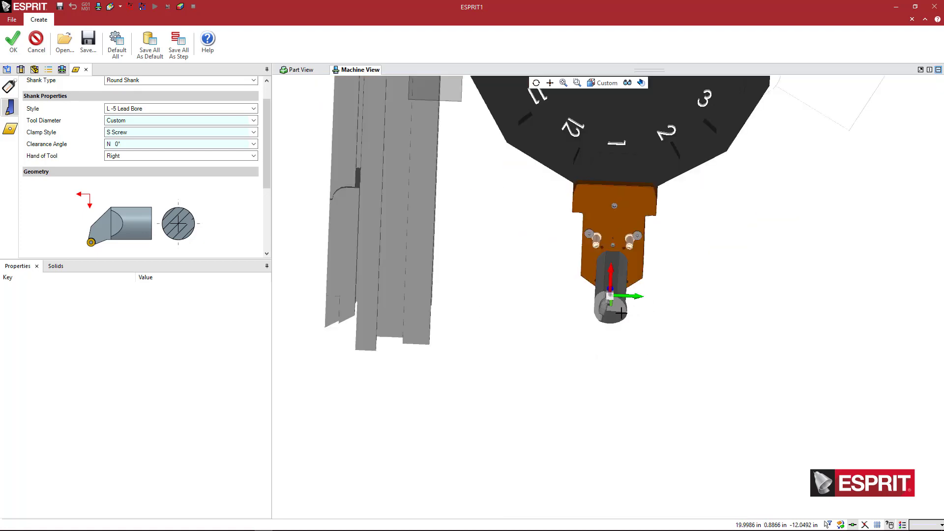
scroll(615, 299, "up", 5)
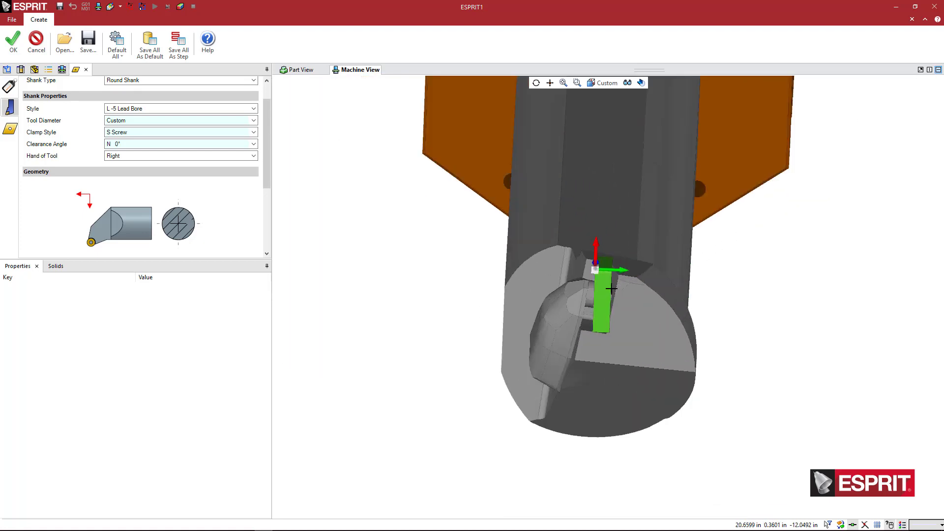
middle_click_drag(623, 303, 610, 276)
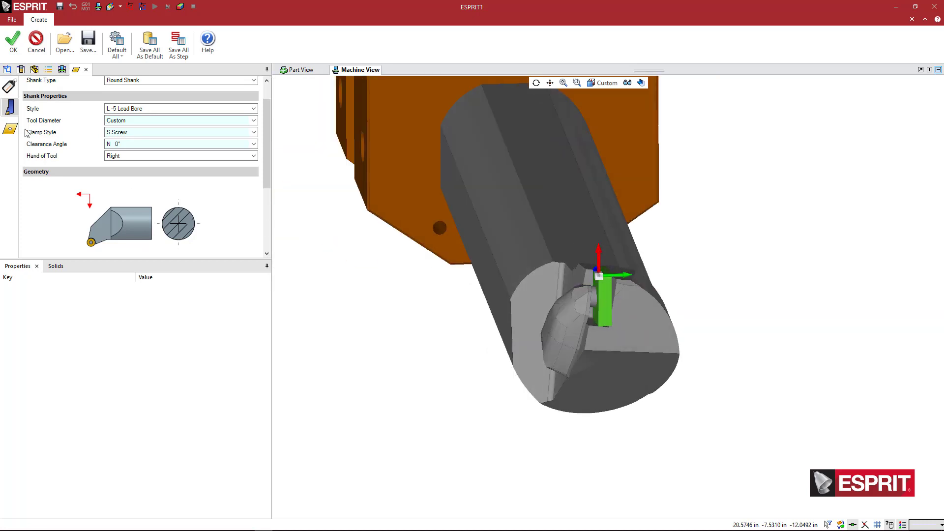
Step: Set the insert thickness to 0.25 and look at the thicker insert
left_click(9, 129)
left_click(112, 211)
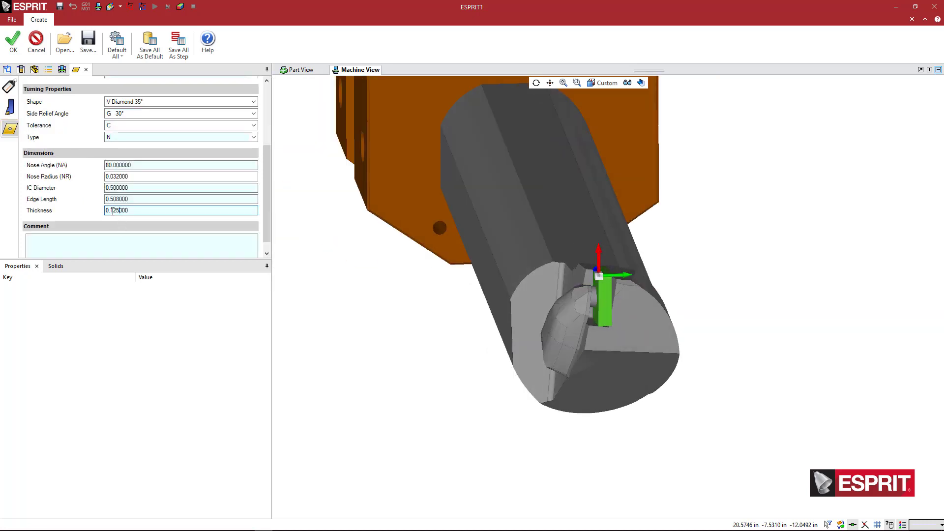
key("BackSpace")
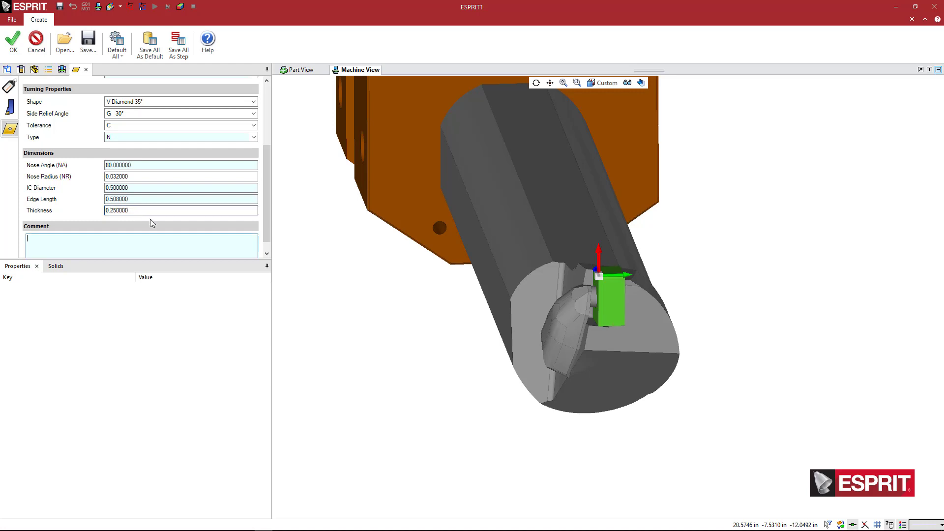
middle_click_drag(483, 275, 484, 274)
scroll(581, 276, "up", 3)
scroll(577, 278, "down", 2)
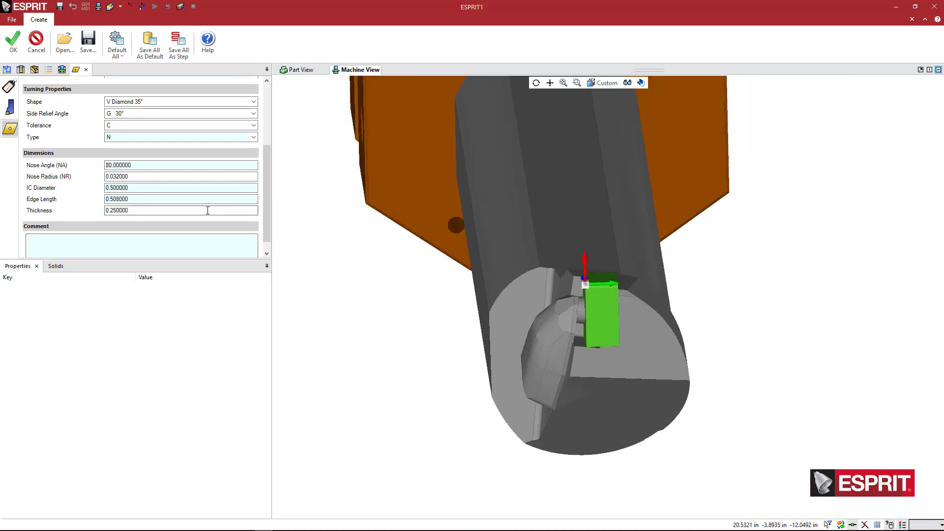
Step: Restore the insert thickness to 0.125 and orbit around the turret and boring bar to review
left_click(112, 211)
type("1")
key("Tab")
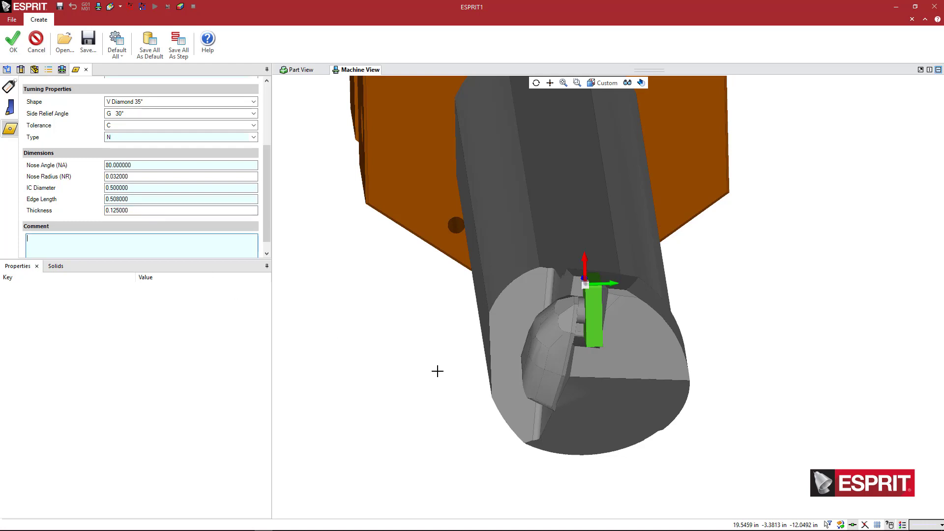
middle_click_drag(553, 330, 600, 328)
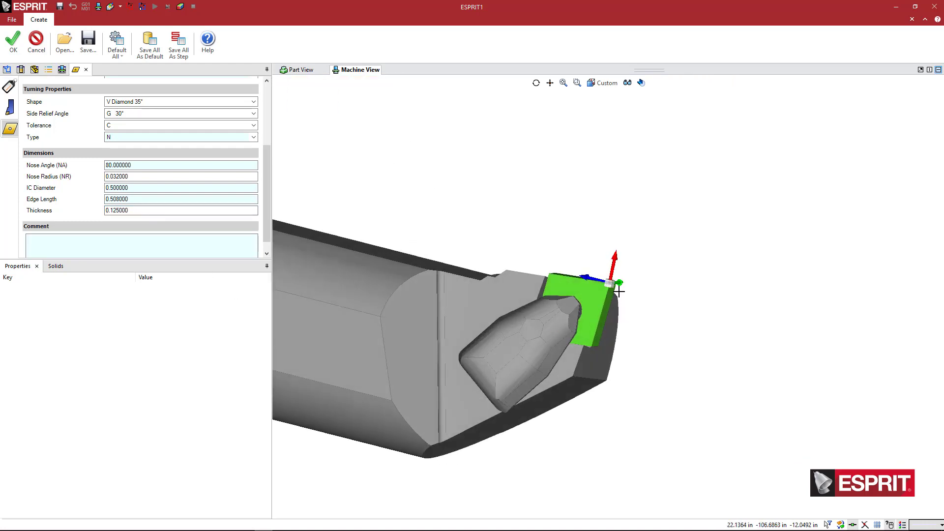
scroll(617, 291, "down", 5)
scroll(600, 302, "up", 5)
scroll(600, 301, "up", 2)
scroll(599, 292, "down", 5)
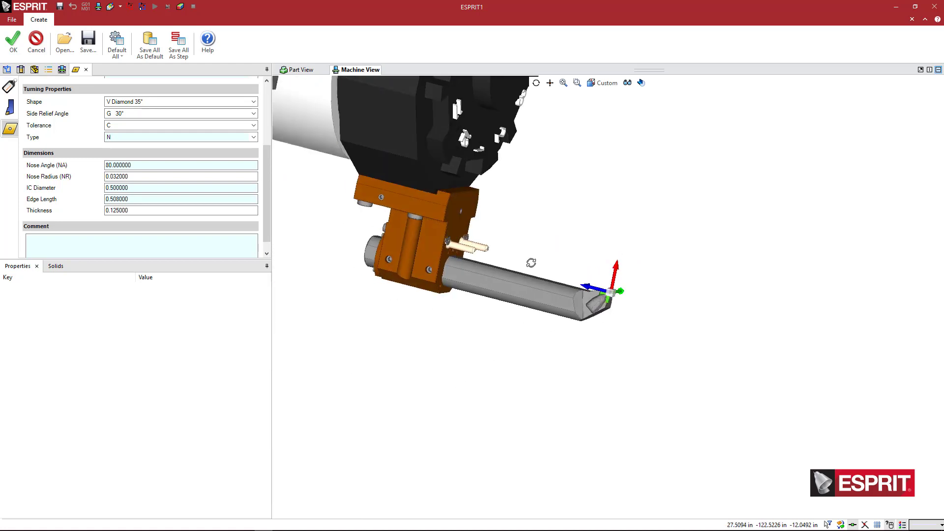
middle_click_drag(531, 263, 528, 265)
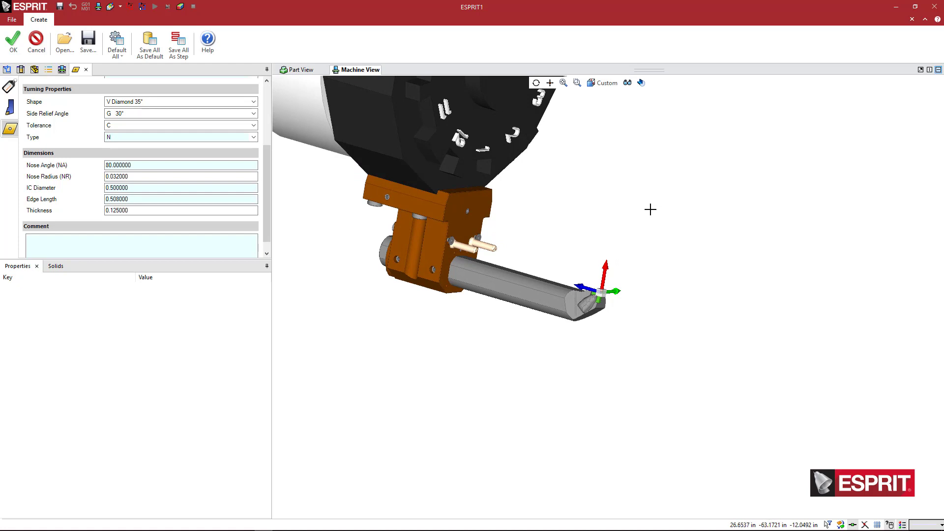
middle_click_drag(645, 213, 642, 212)
scroll(577, 279, "up", 3)
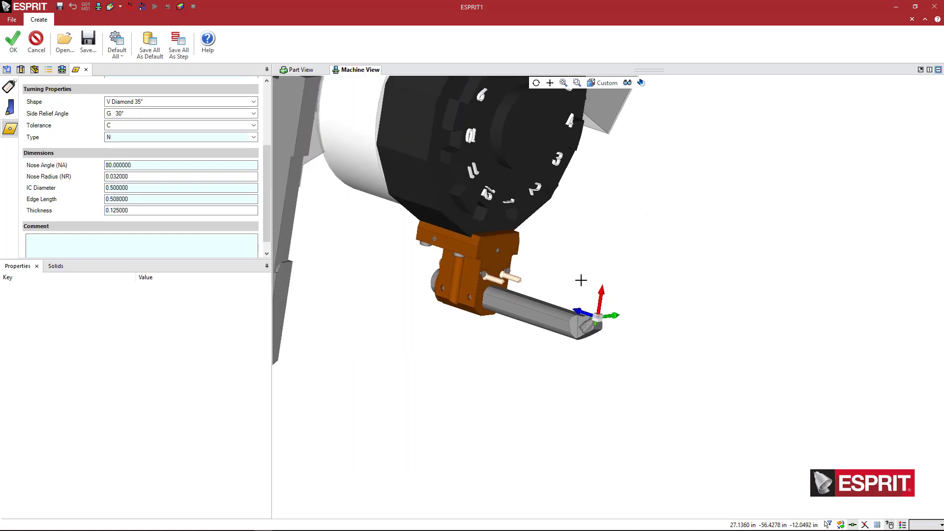
middle_click_drag(566, 285, 595, 283)
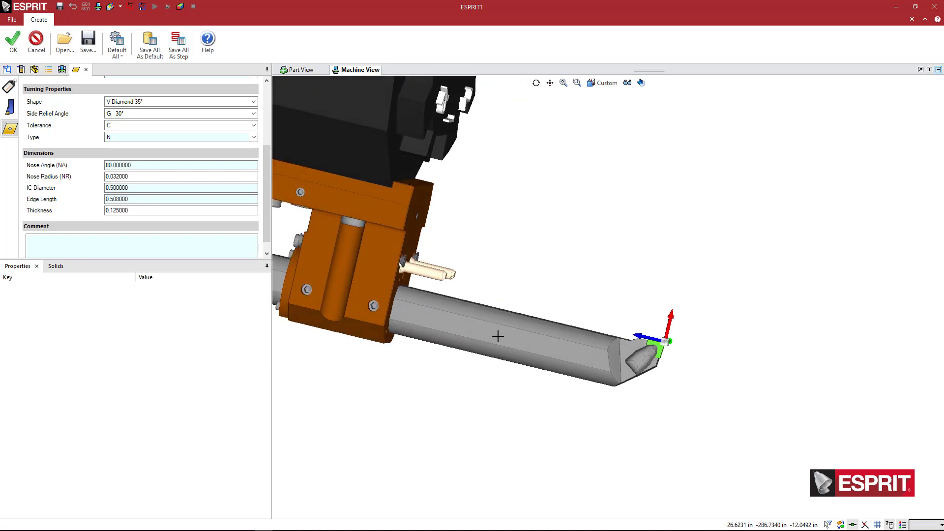